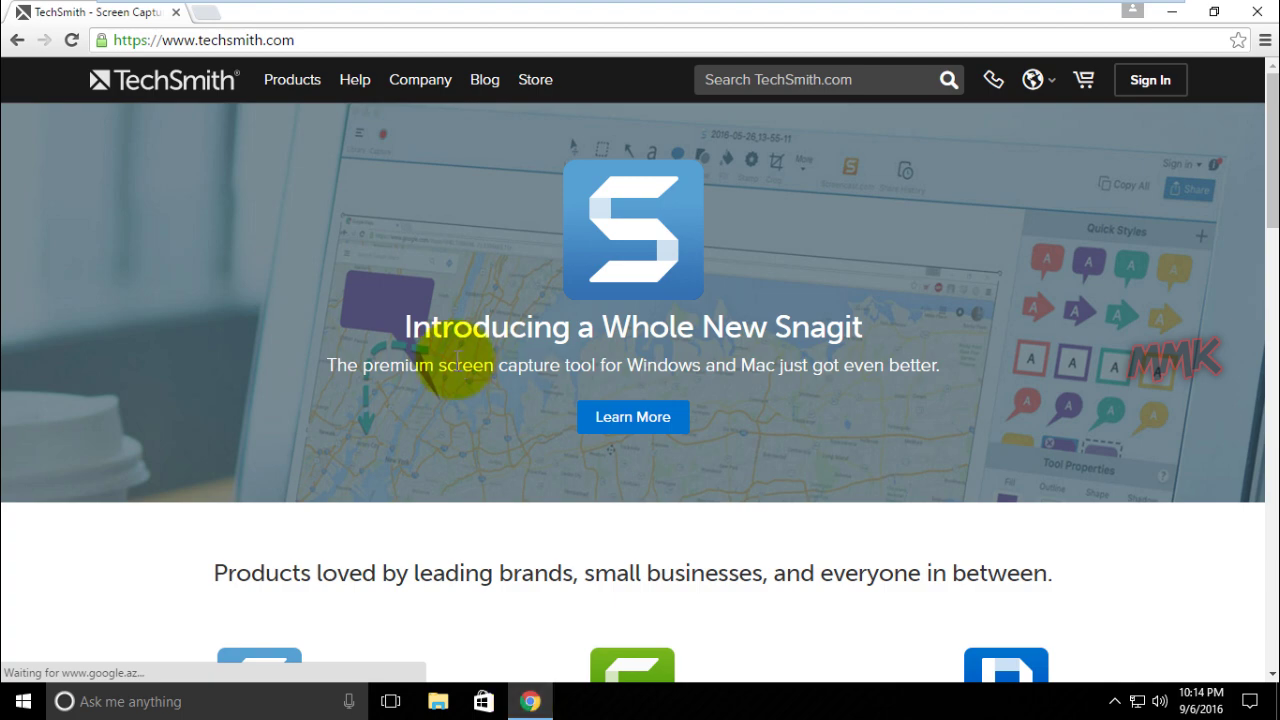
- Reload techsmith.com, copy 'techsmith.com' from the address bar, and minimize Chrome
left_click(74, 48)
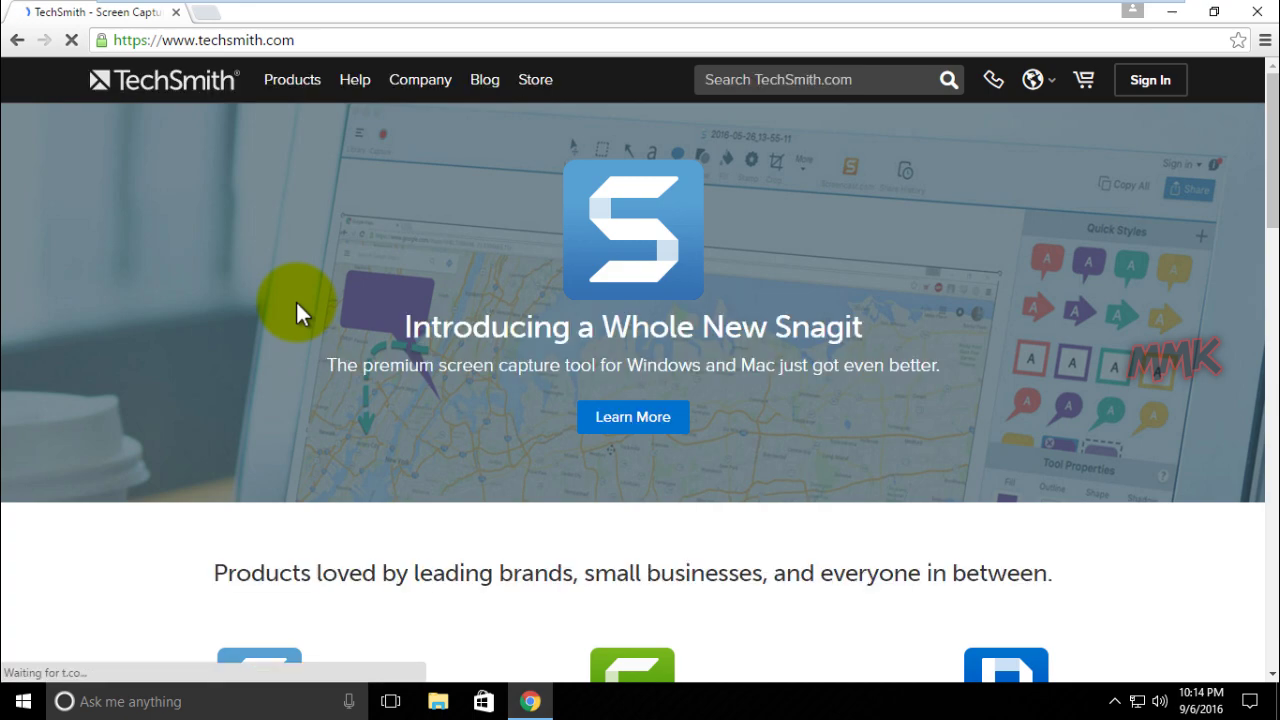
left_click_drag(296, 40, 200, 40)
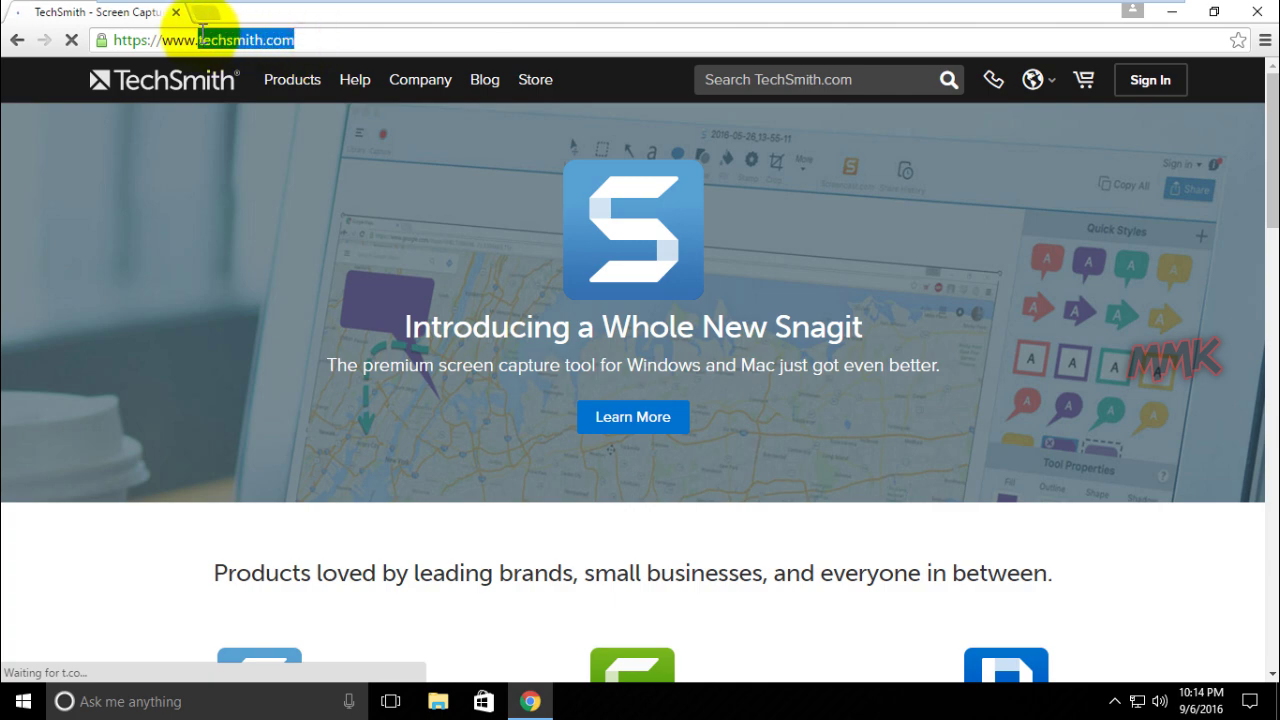
right_click(255, 41)
left_click(289, 107)
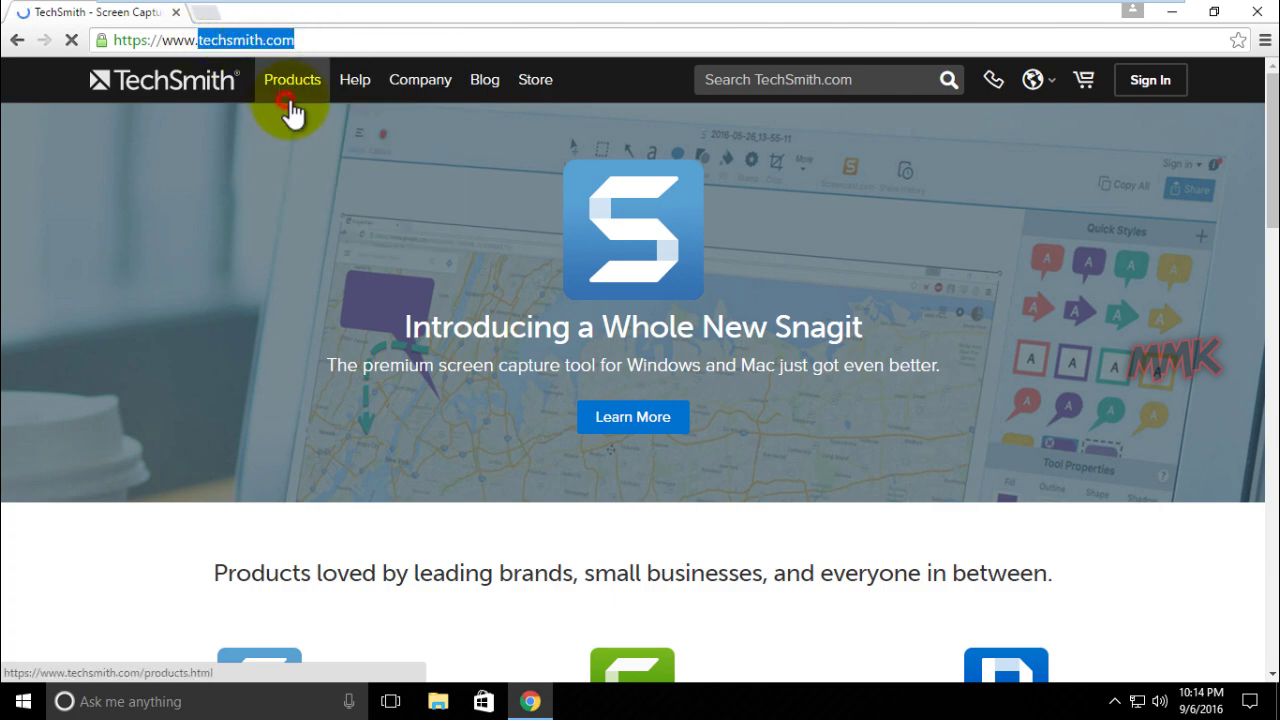
left_click(1171, 14)
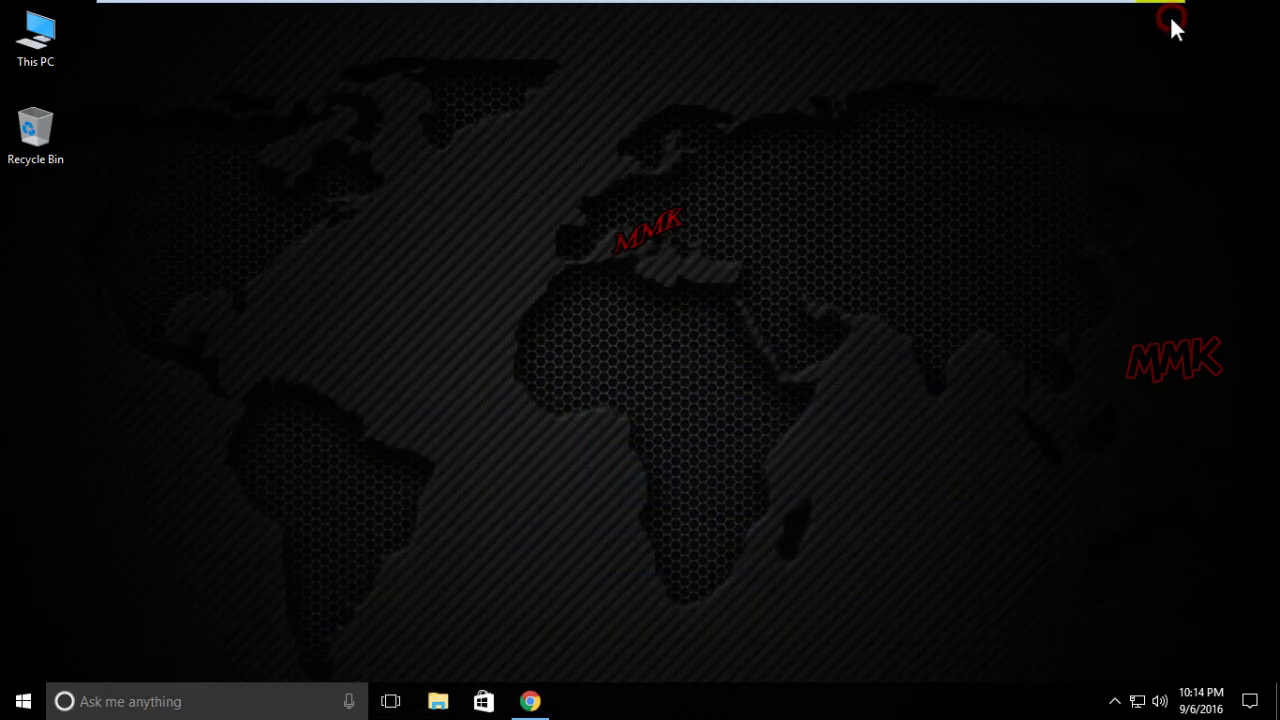
- Run 'ping techsmith.com' in an administrator Command Prompt
right_click(22, 705)
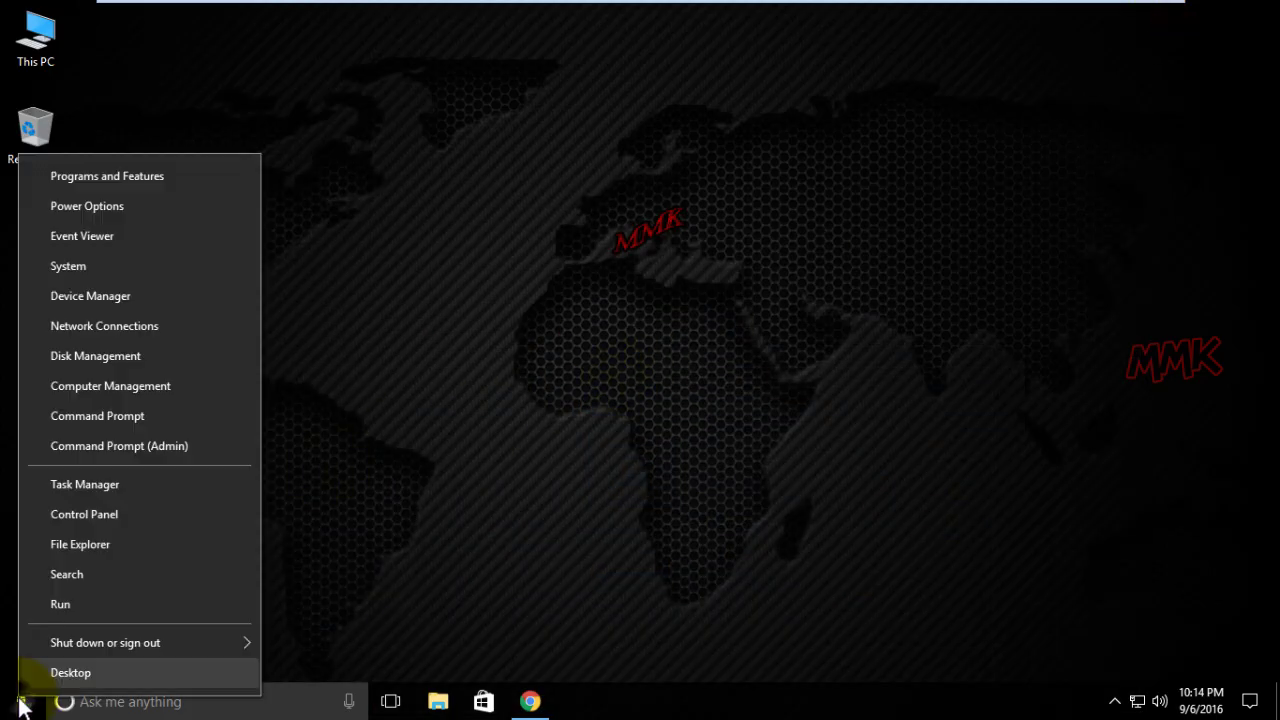
left_click(73, 448)
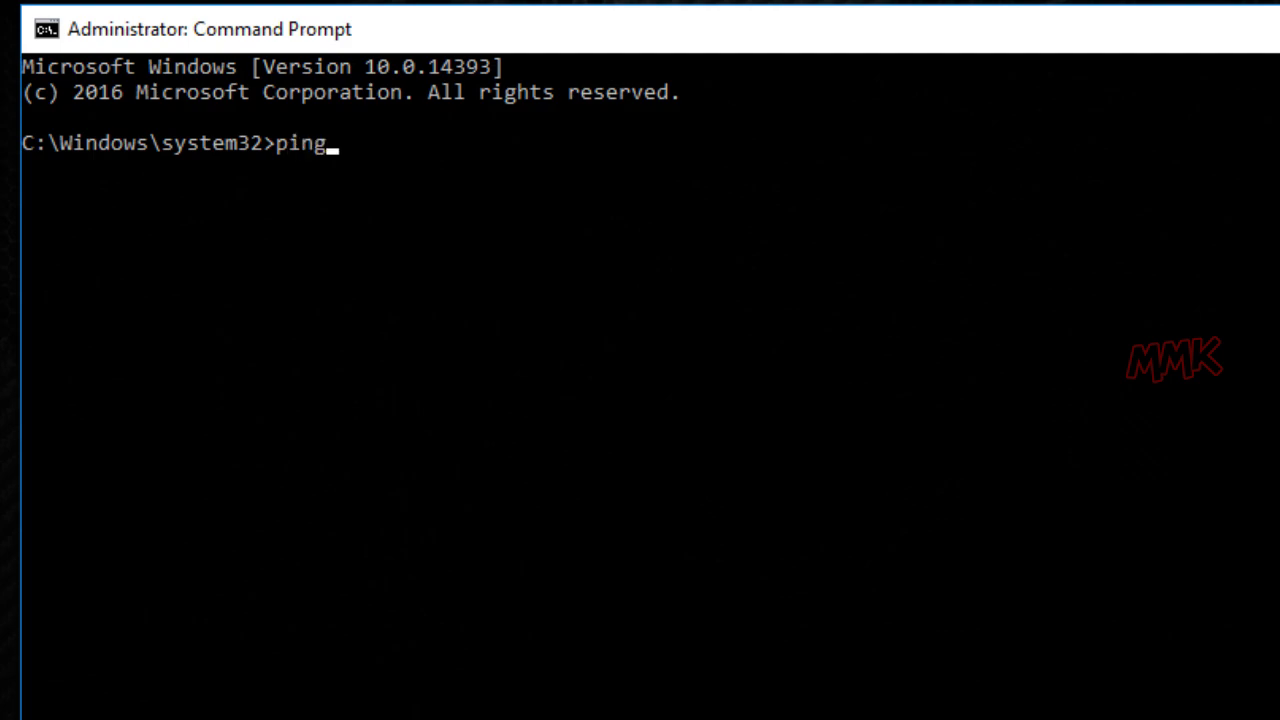
type("ping techsmith.com")
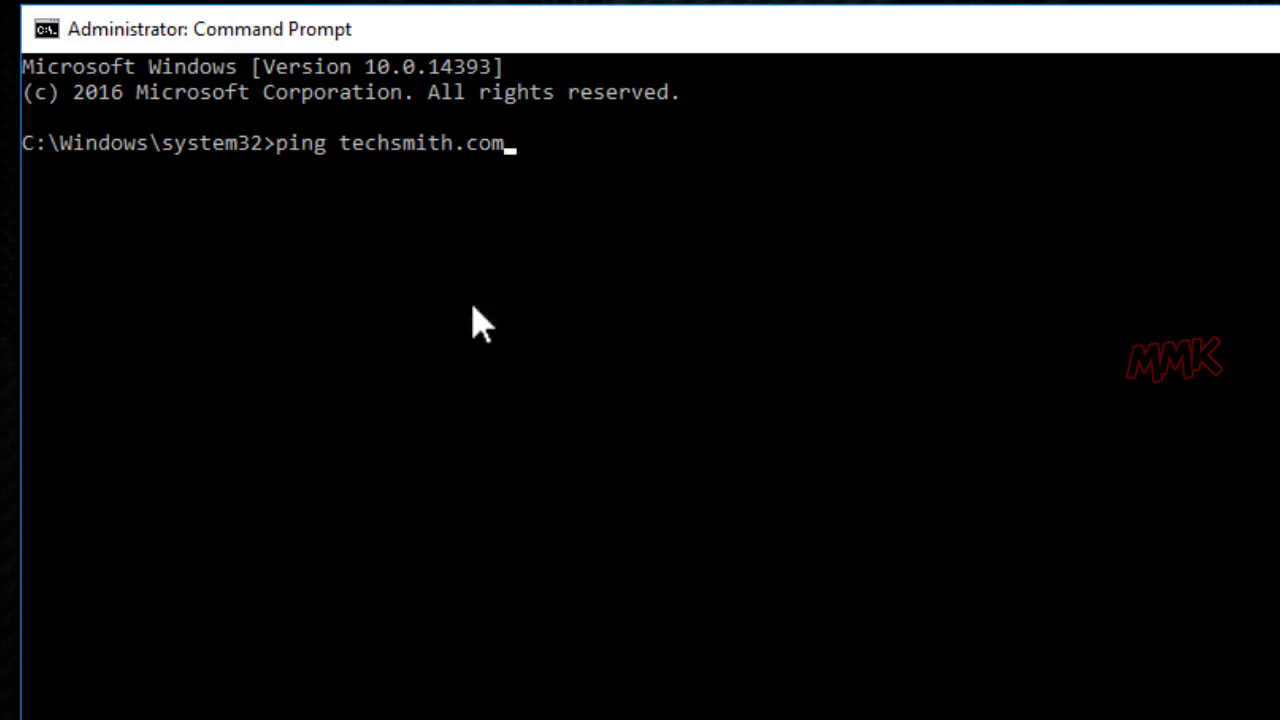
key("Return")
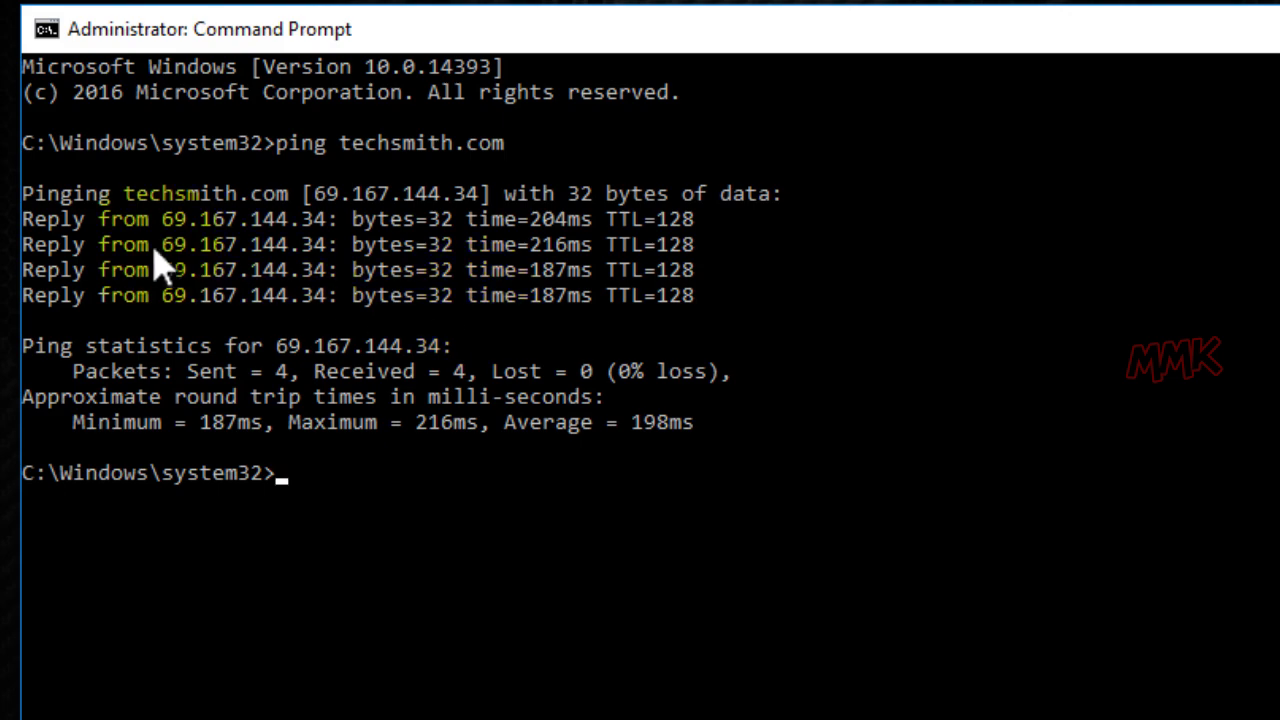
- Copy the replying IP address 69.167.144.34 from the ping output
left_click(167, 296)
left_click_drag(167, 296, 324, 296)
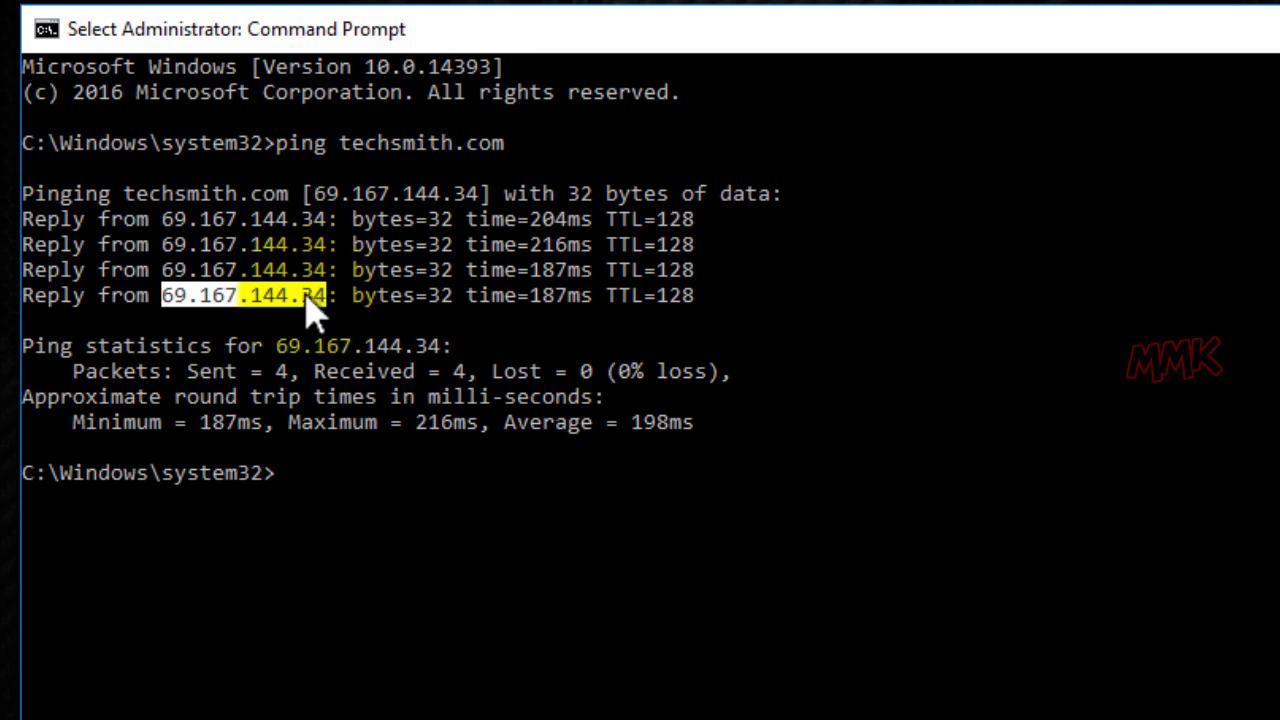
right_click(303, 310)
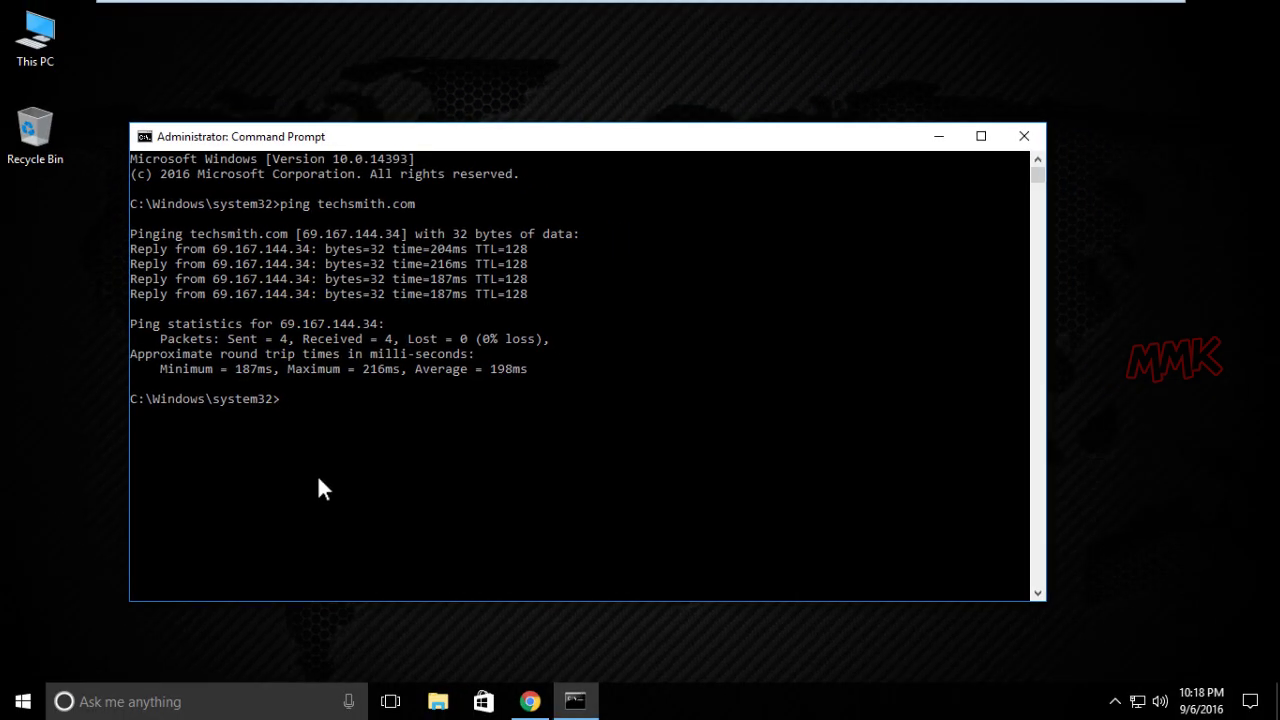
- Paste 69.167.144.34 into a new Chrome tab, then minimize Chrome and Command Prompt
left_click(530, 703)
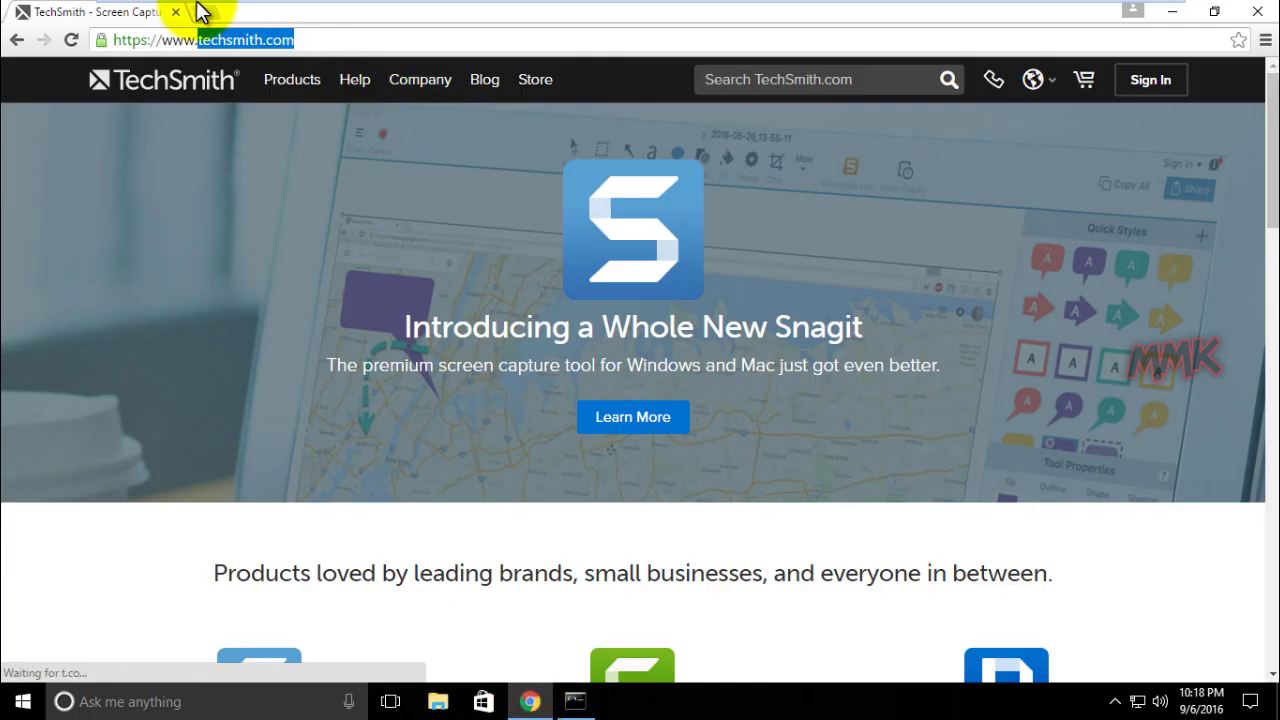
left_click(200, 12)
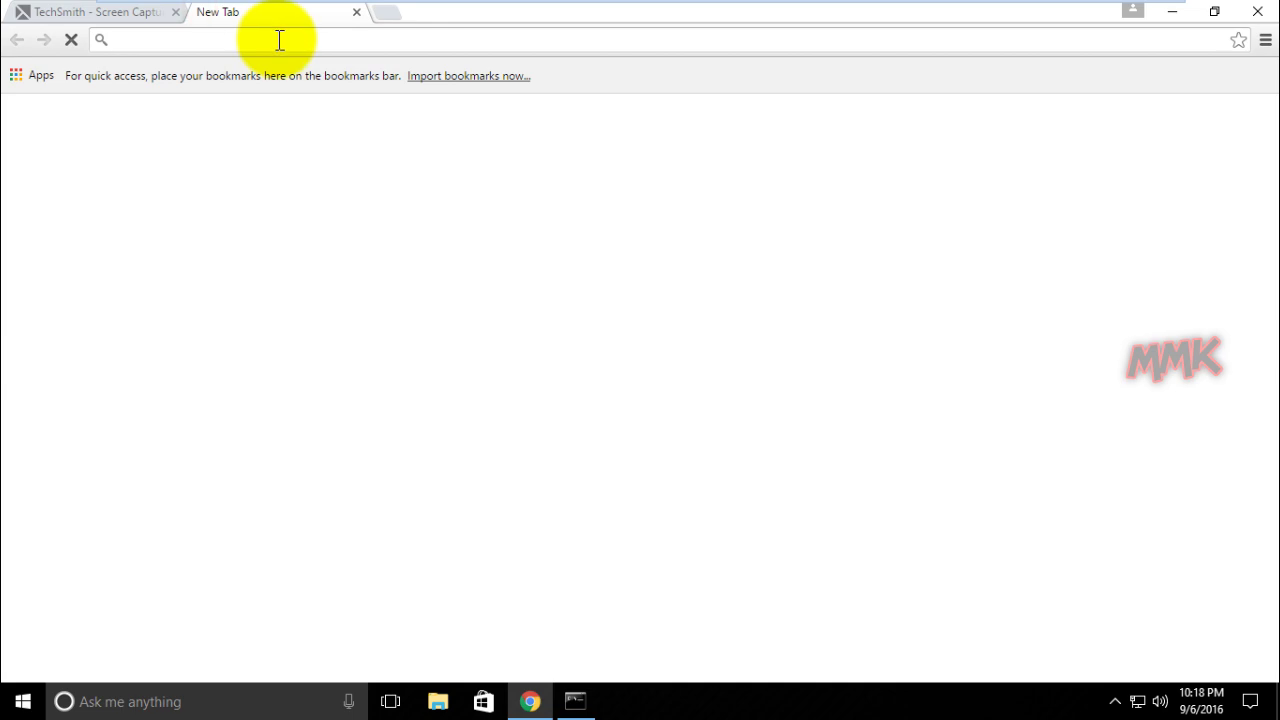
right_click(278, 41)
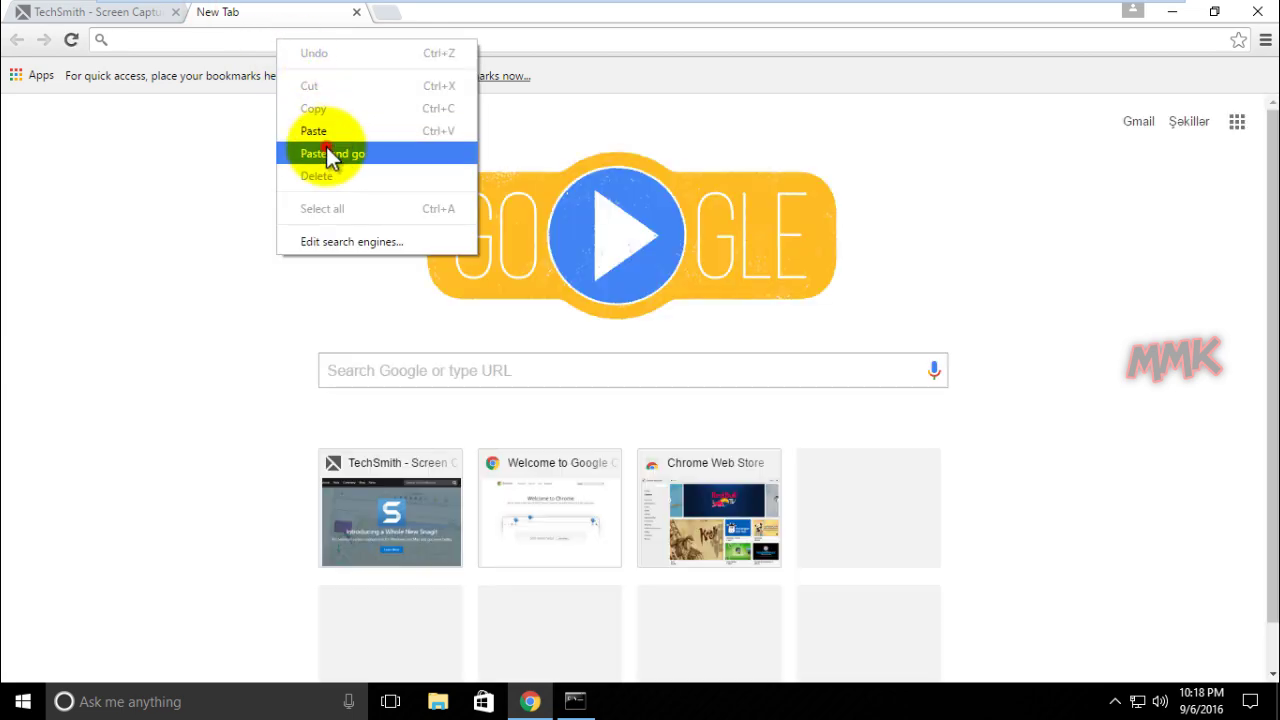
left_click(330, 152)
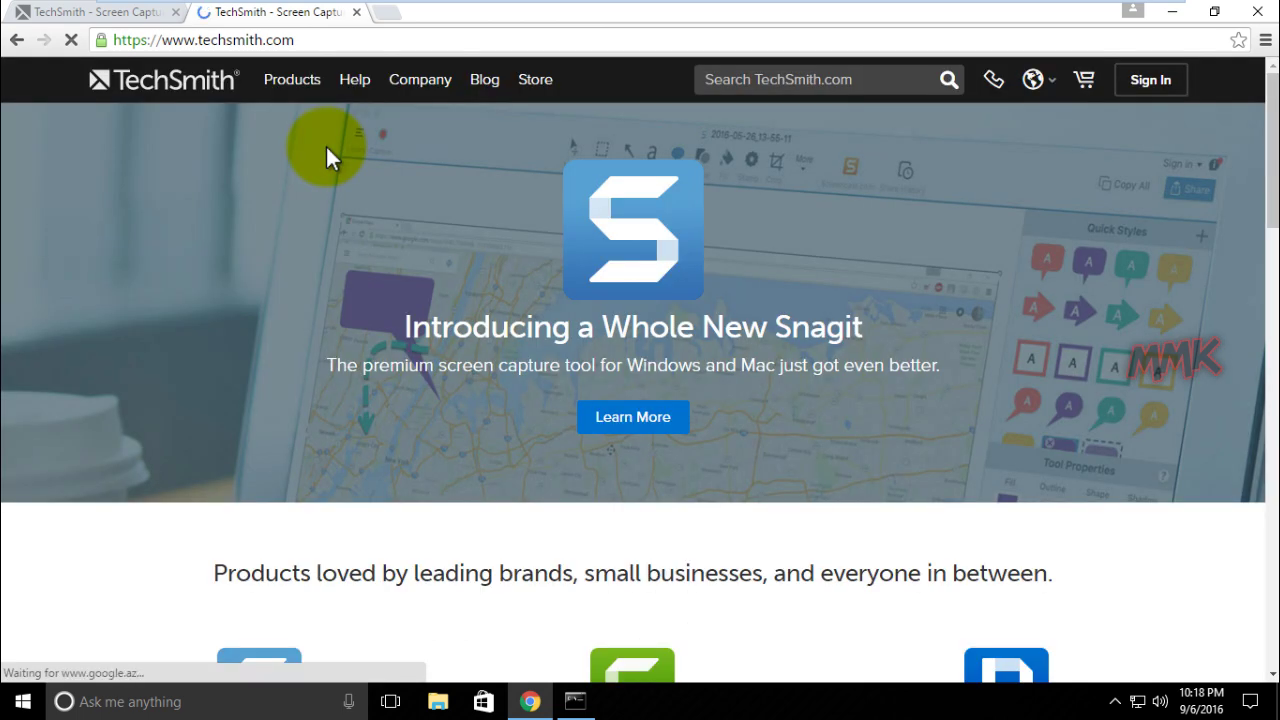
left_click(1171, 13)
left_click(940, 136)
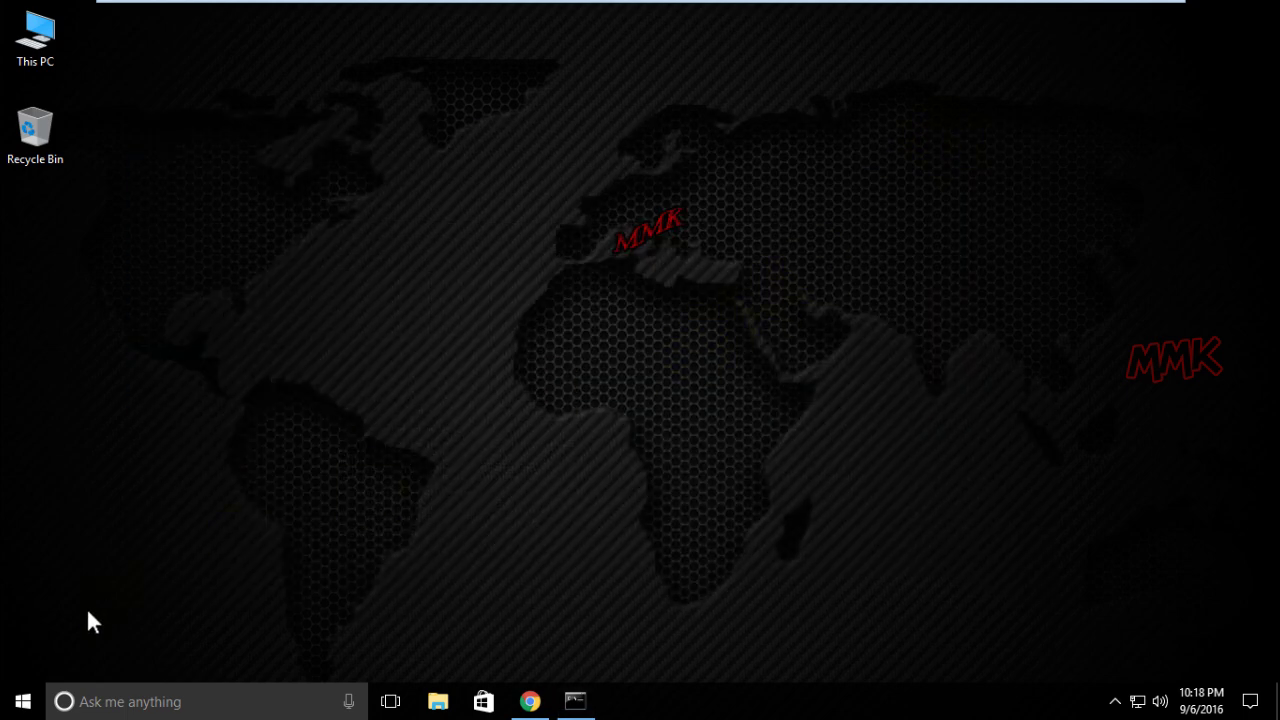
- Open Windows Firewall from Control Panel and go to its advanced settings
right_click(22, 700)
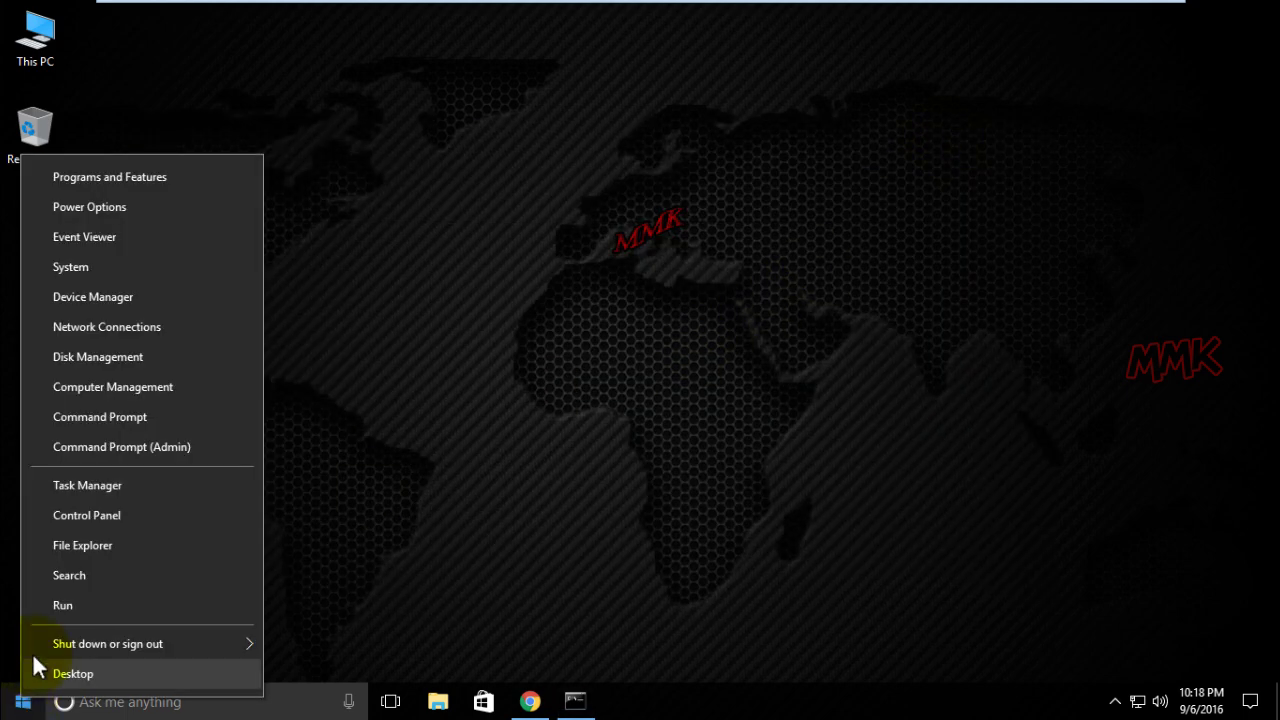
left_click(90, 518)
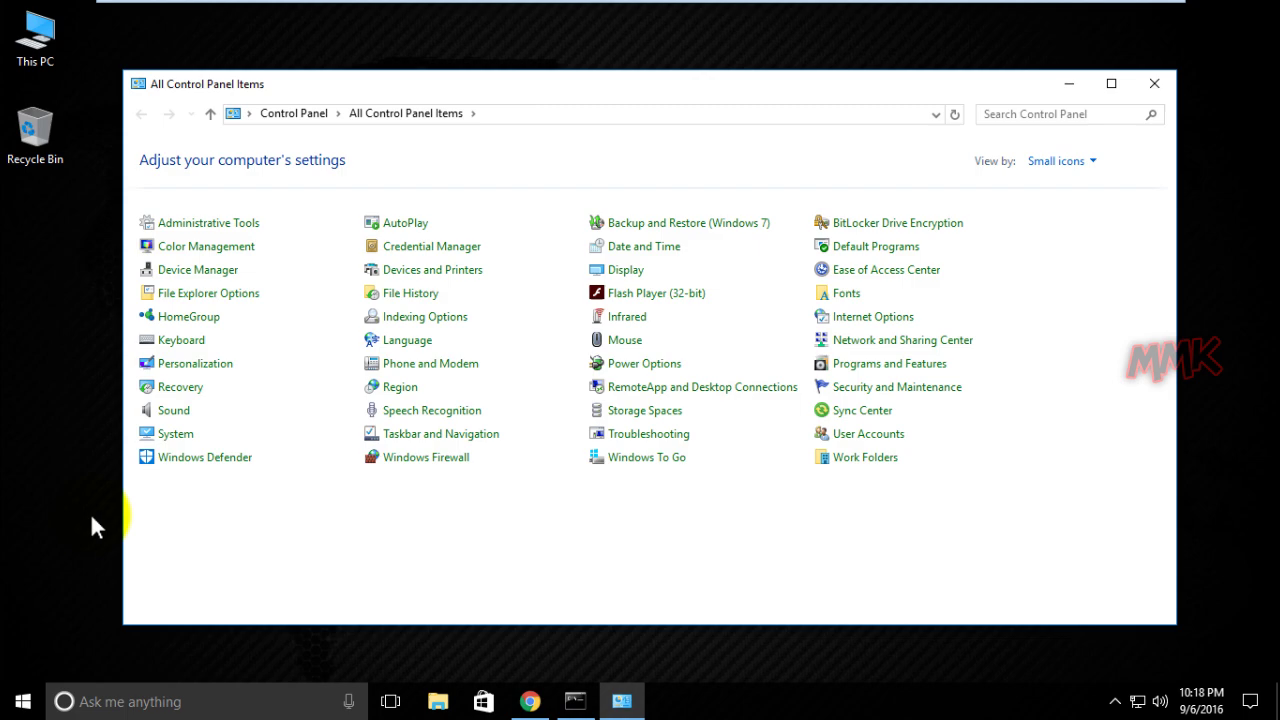
left_click(428, 470)
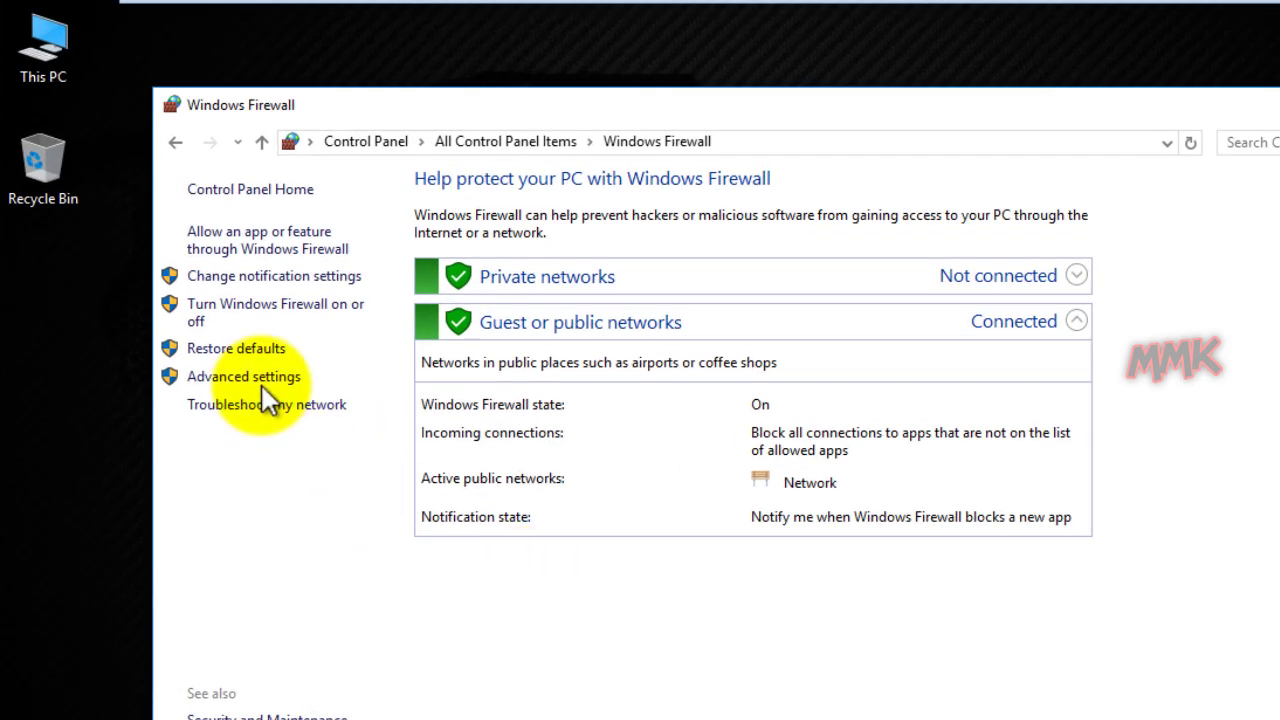
left_click(265, 384)
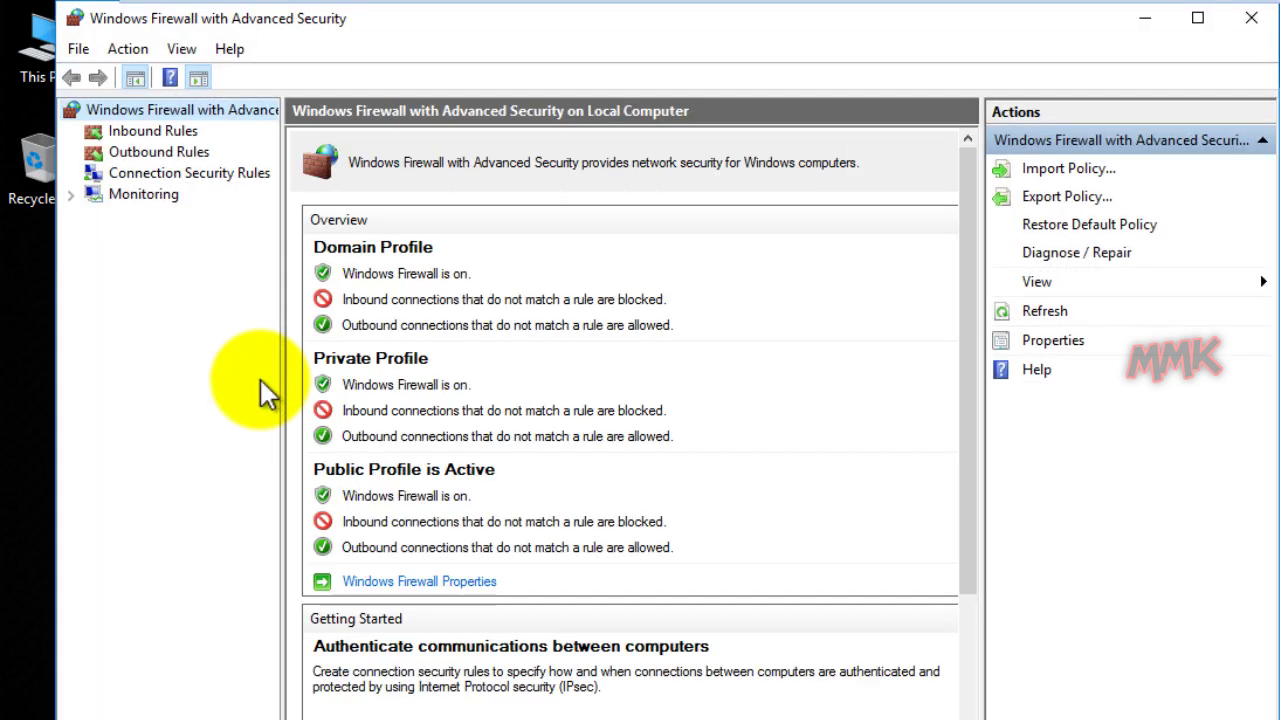
- Select Inbound Rules in the firewall console's left tree
left_click(175, 130)
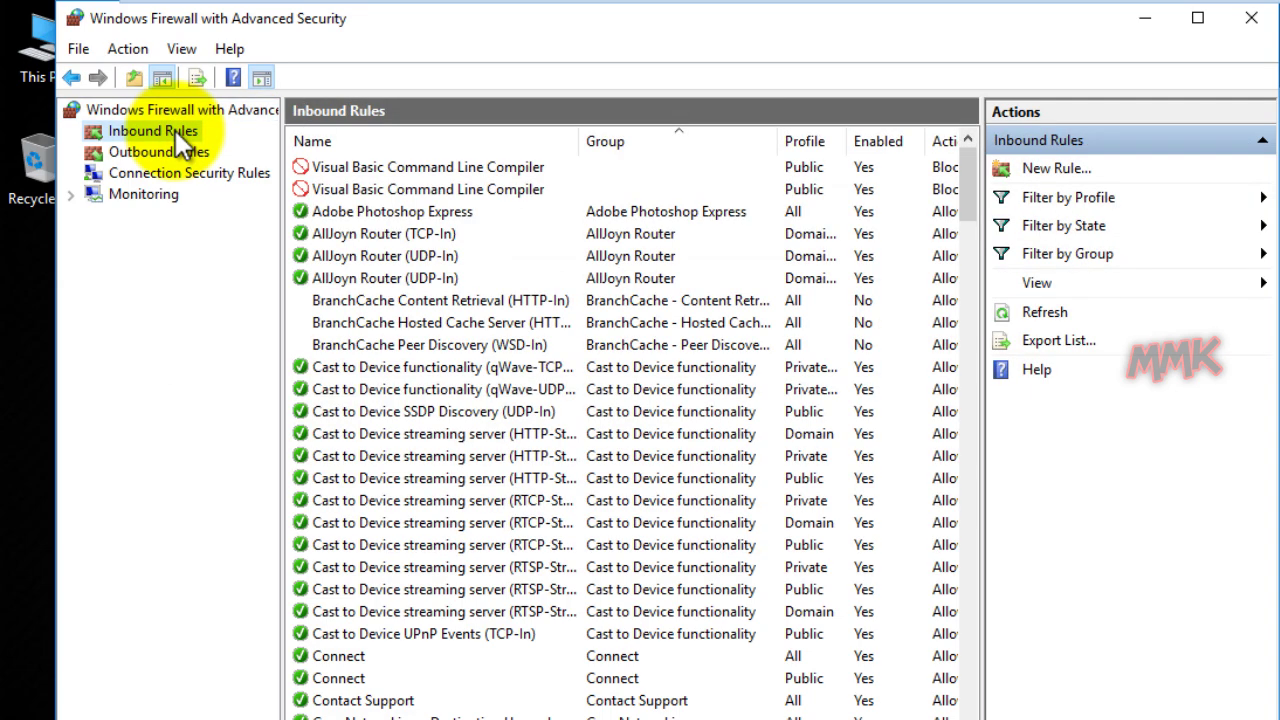
- Start a new custom inbound rule covering all programs and any protocol
left_click(1078, 173)
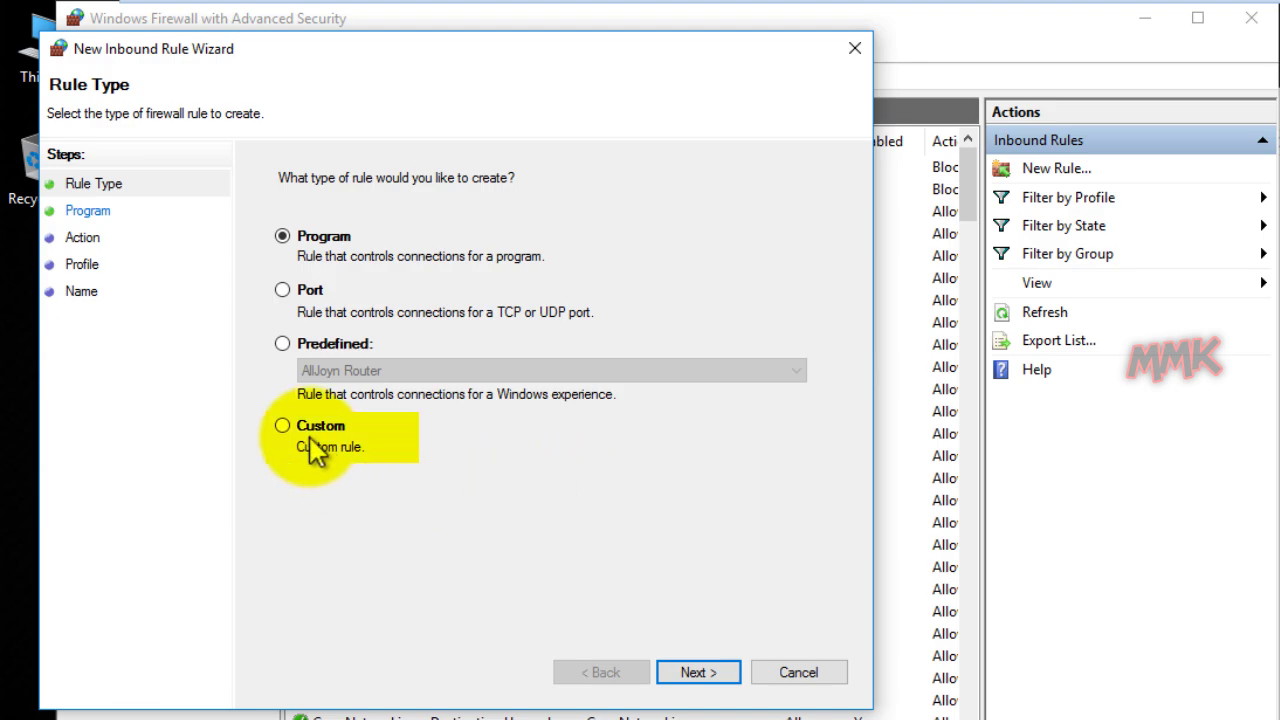
left_click(282, 425)
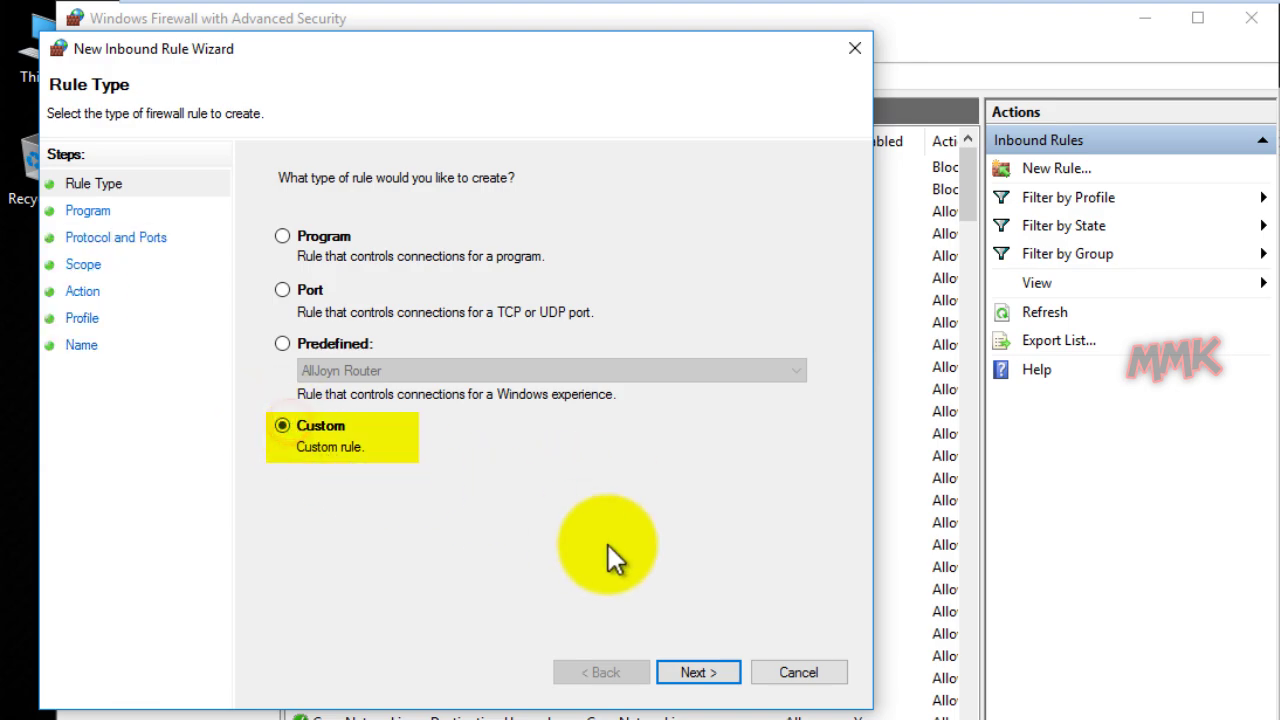
left_click(697, 673)
left_click(697, 673)
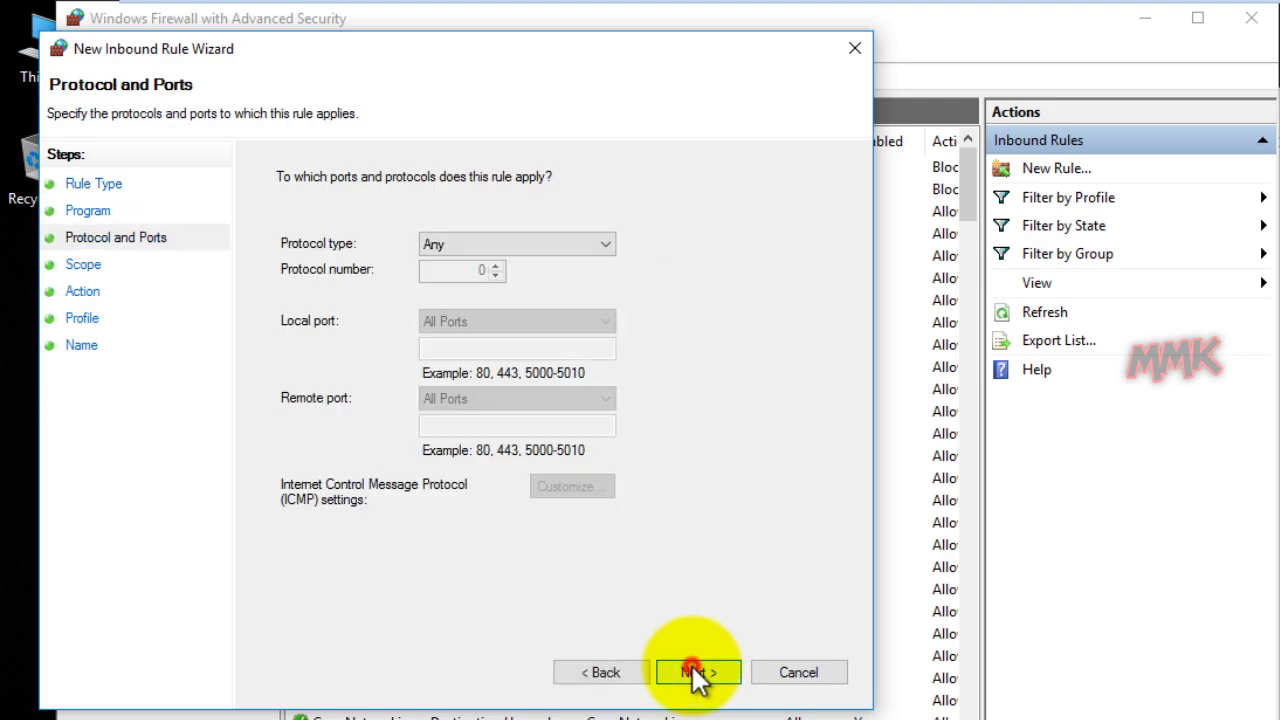
left_click(697, 673)
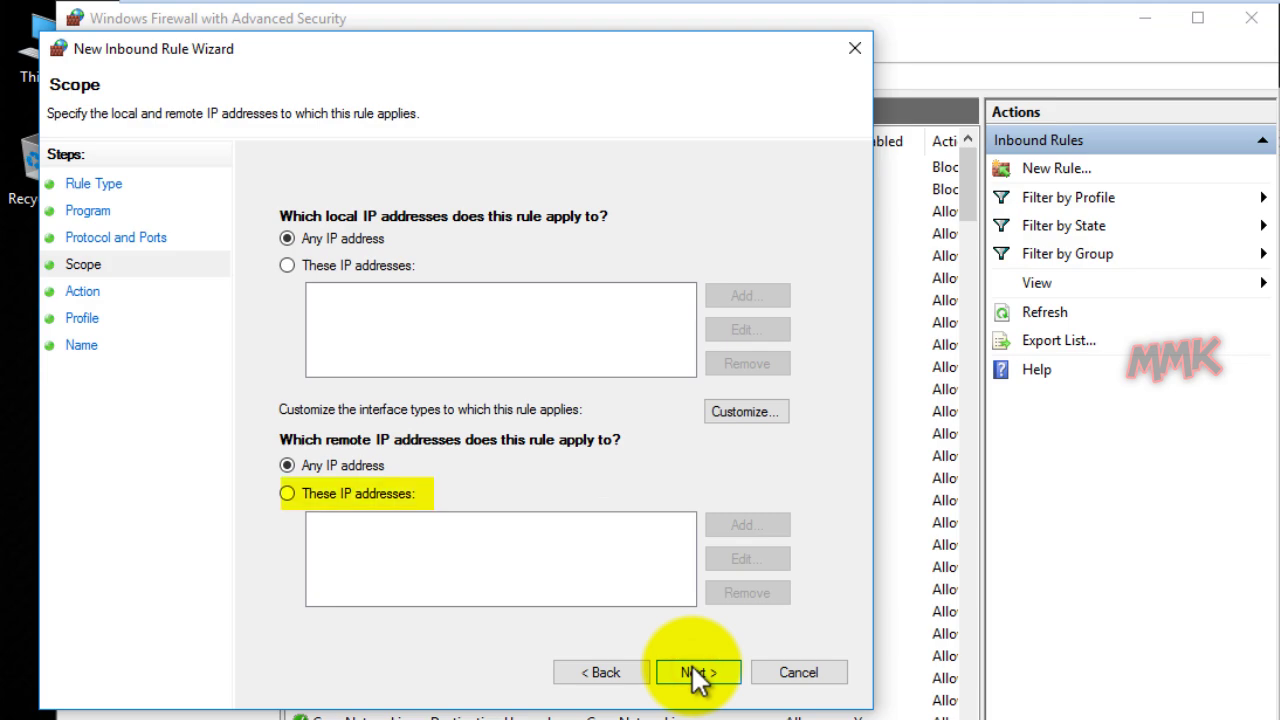
- Limit the rule's remote IP addresses to 69.167.144.34
left_click(292, 494)
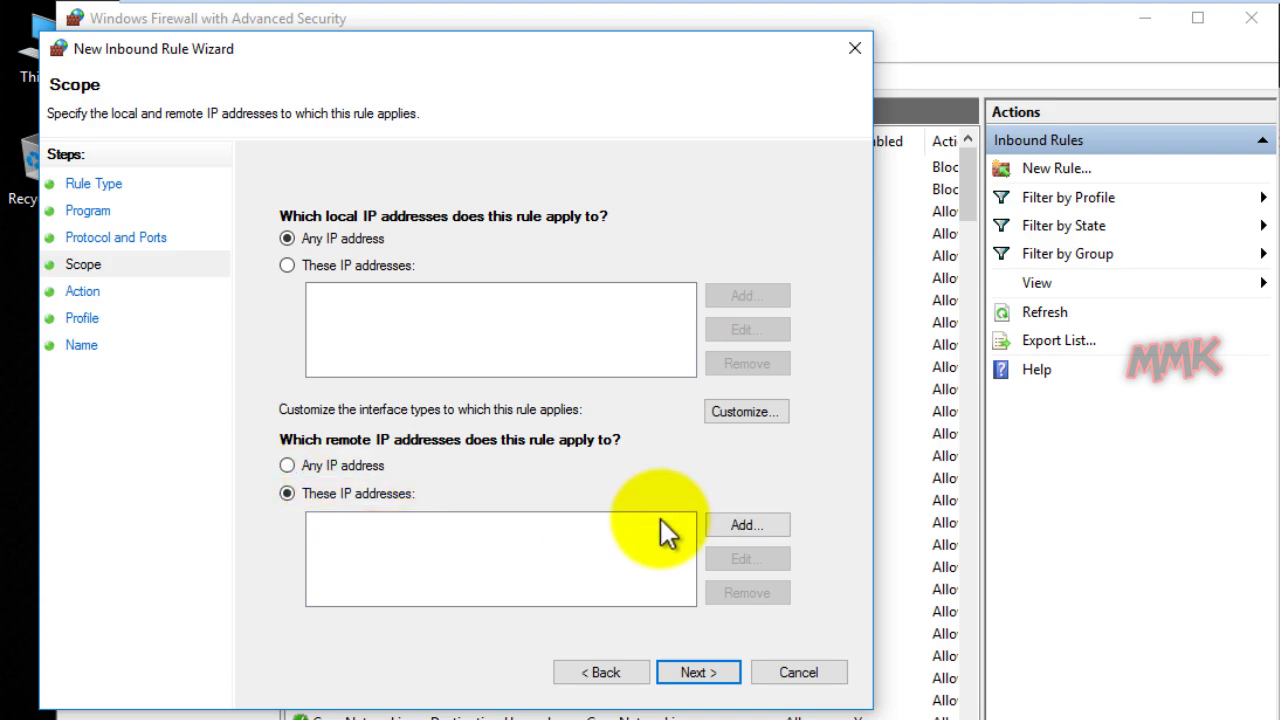
left_click(731, 519)
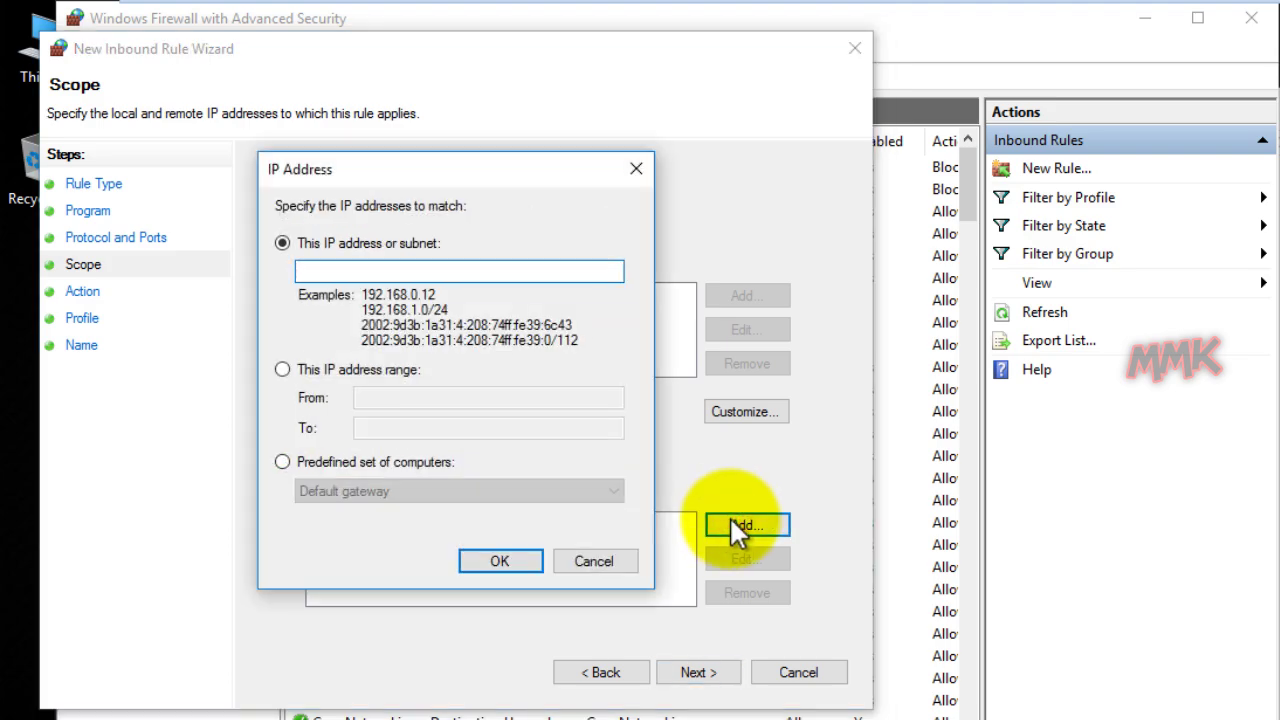
right_click(491, 271)
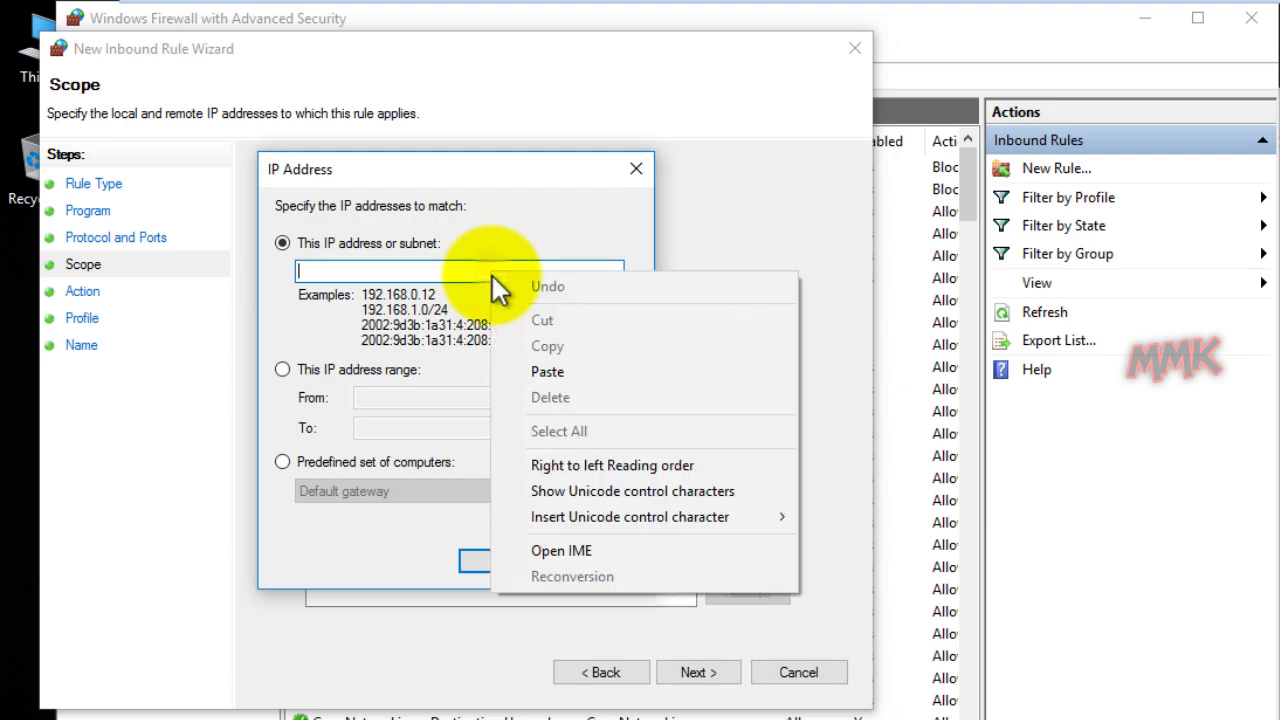
left_click(518, 363)
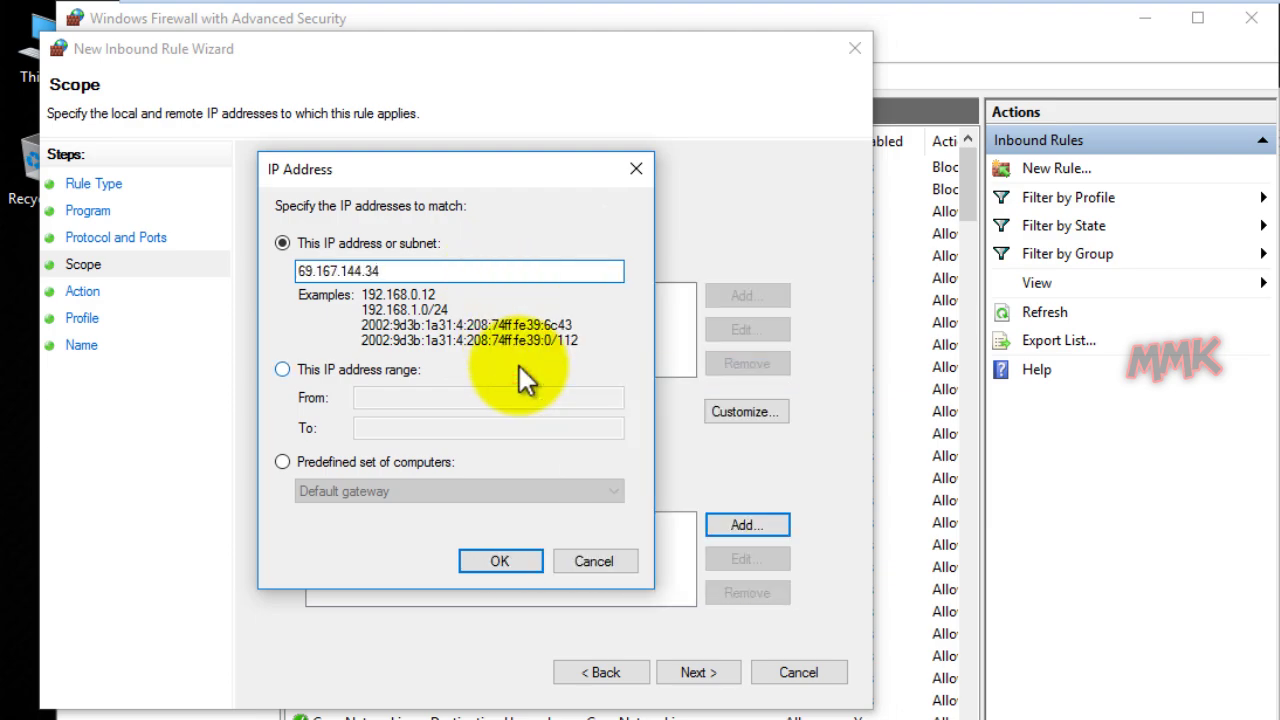
left_click(501, 558)
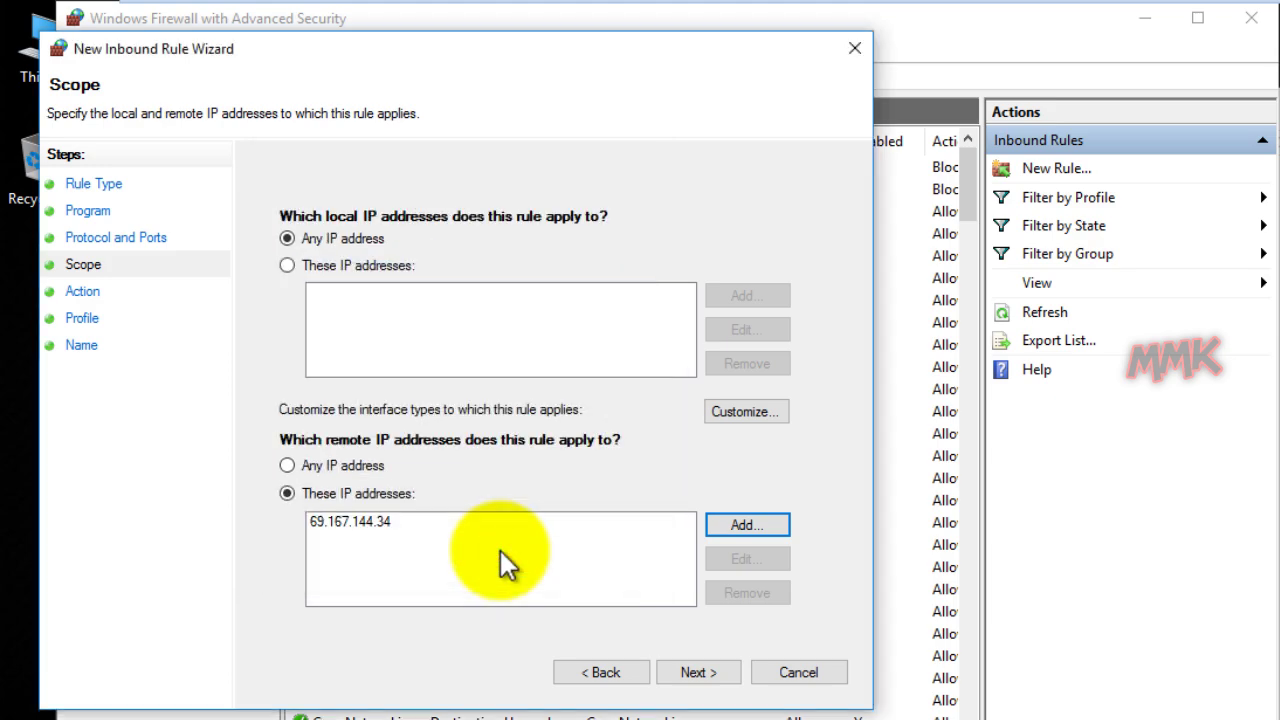
left_click(688, 675)
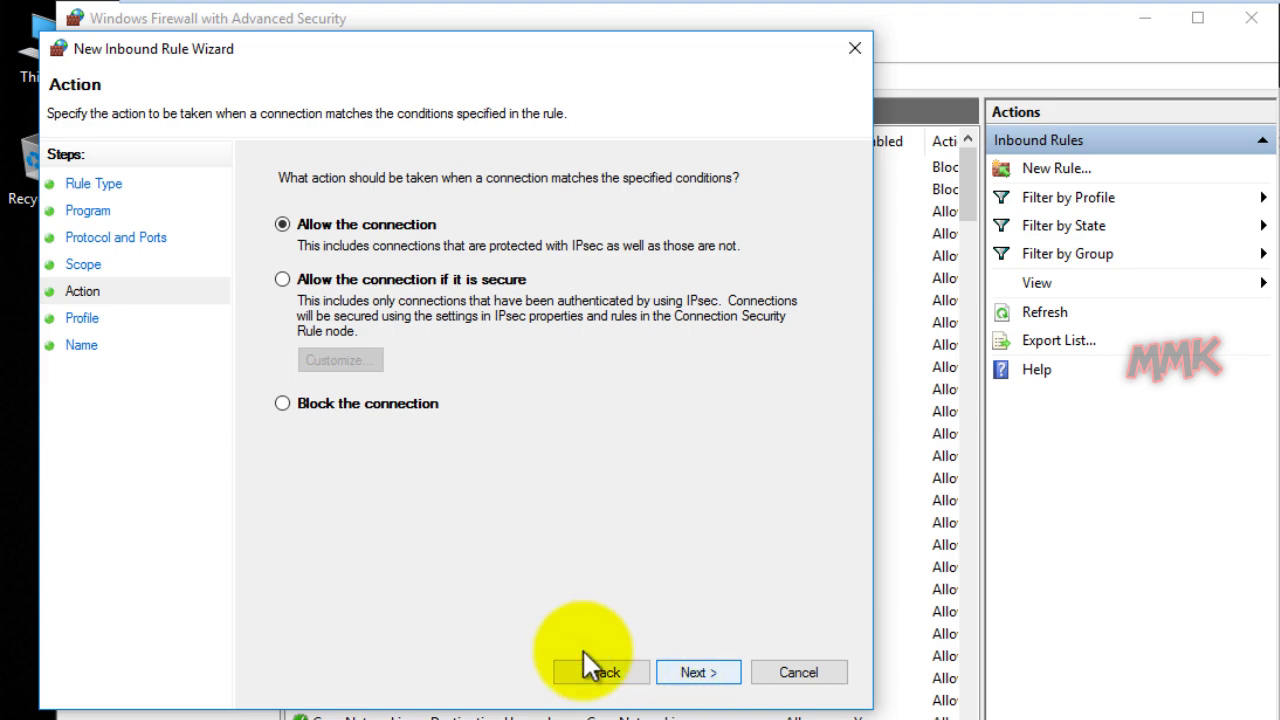
- Make the rule block the connection on all profiles and name it 'Block Tech'
left_click(281, 403)
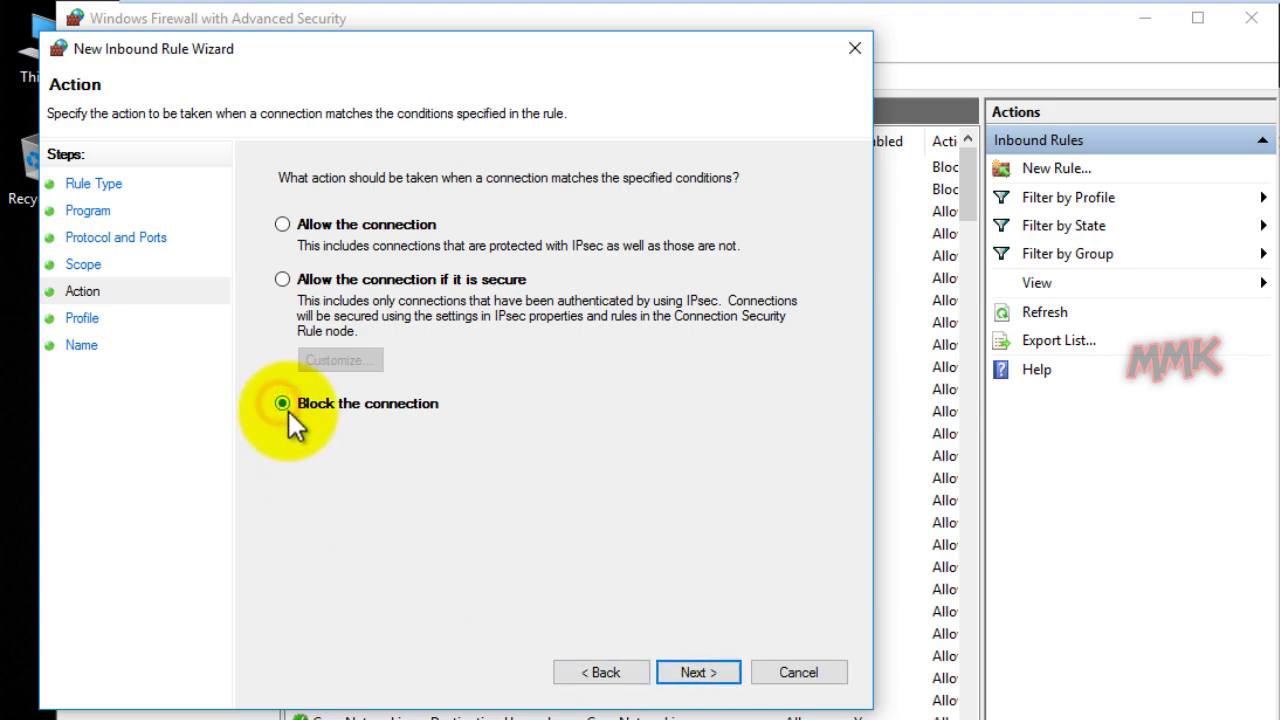
left_click(692, 676)
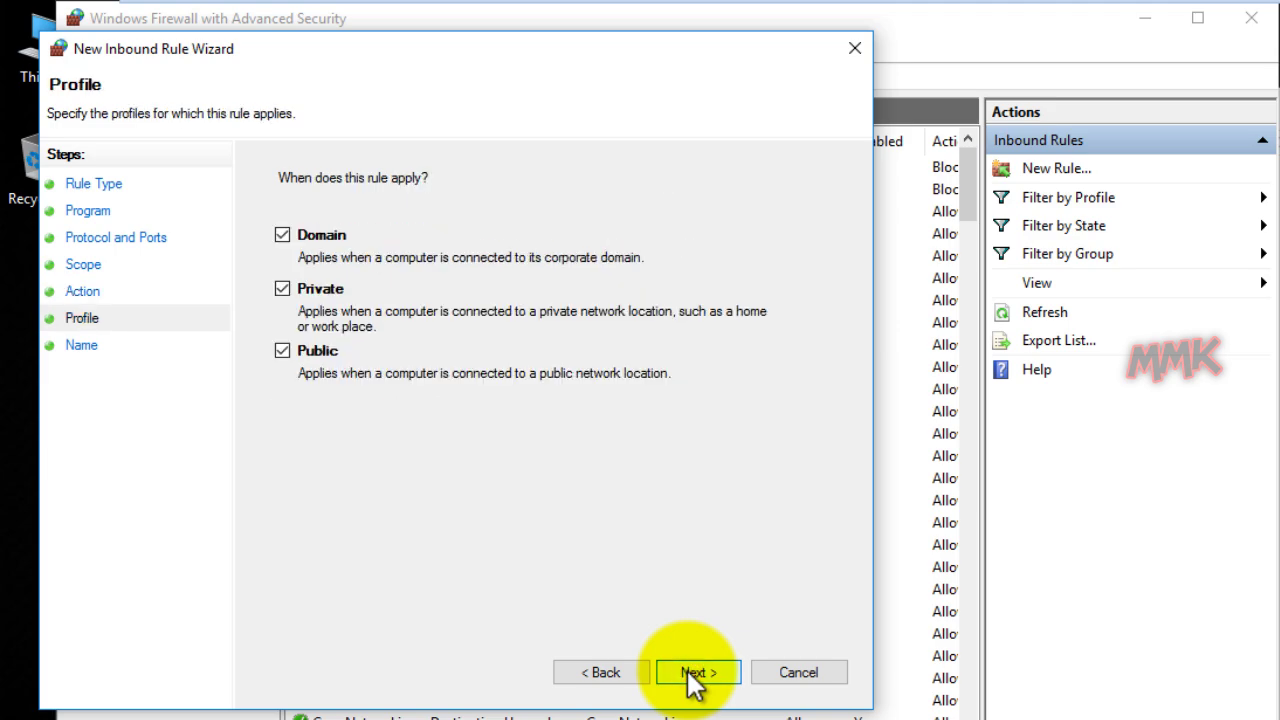
left_click(692, 676)
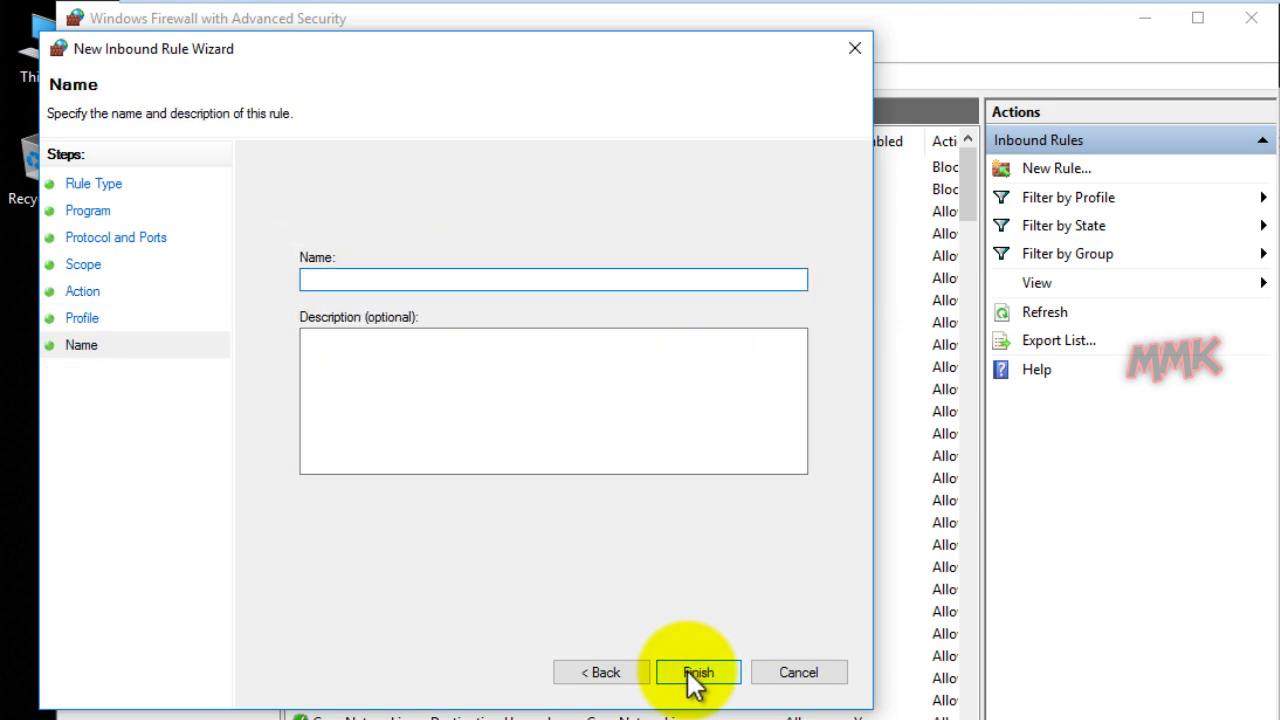
type("Block Tech")
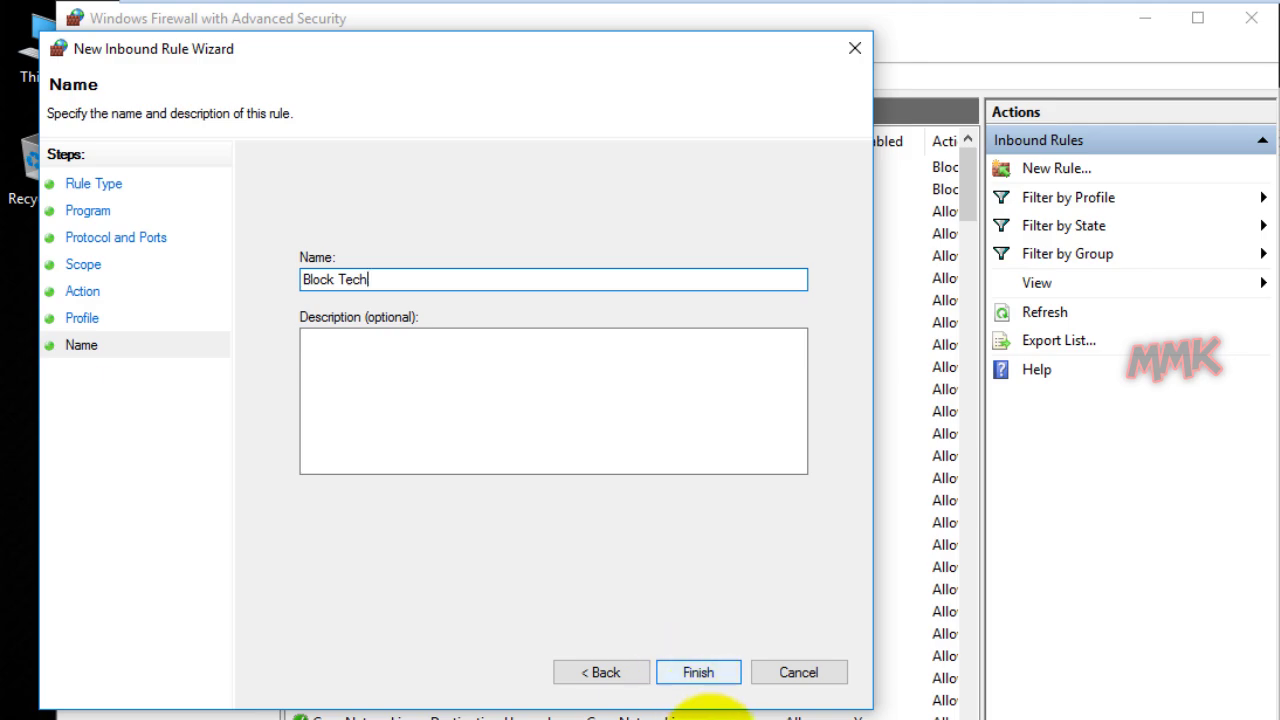
left_click(700, 677)
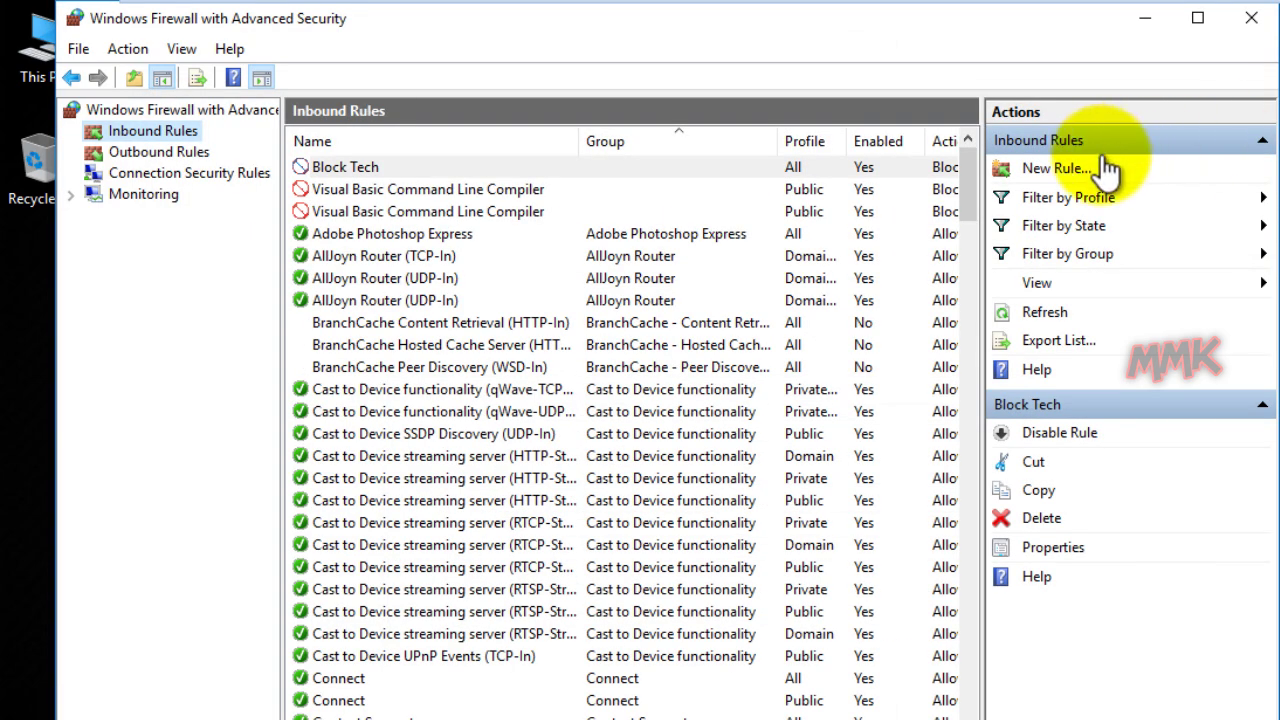
- Widen the rule list to show Block Tech's Block action, then switch to Outbound Rules
left_click_drag(980, 227, 1036, 227)
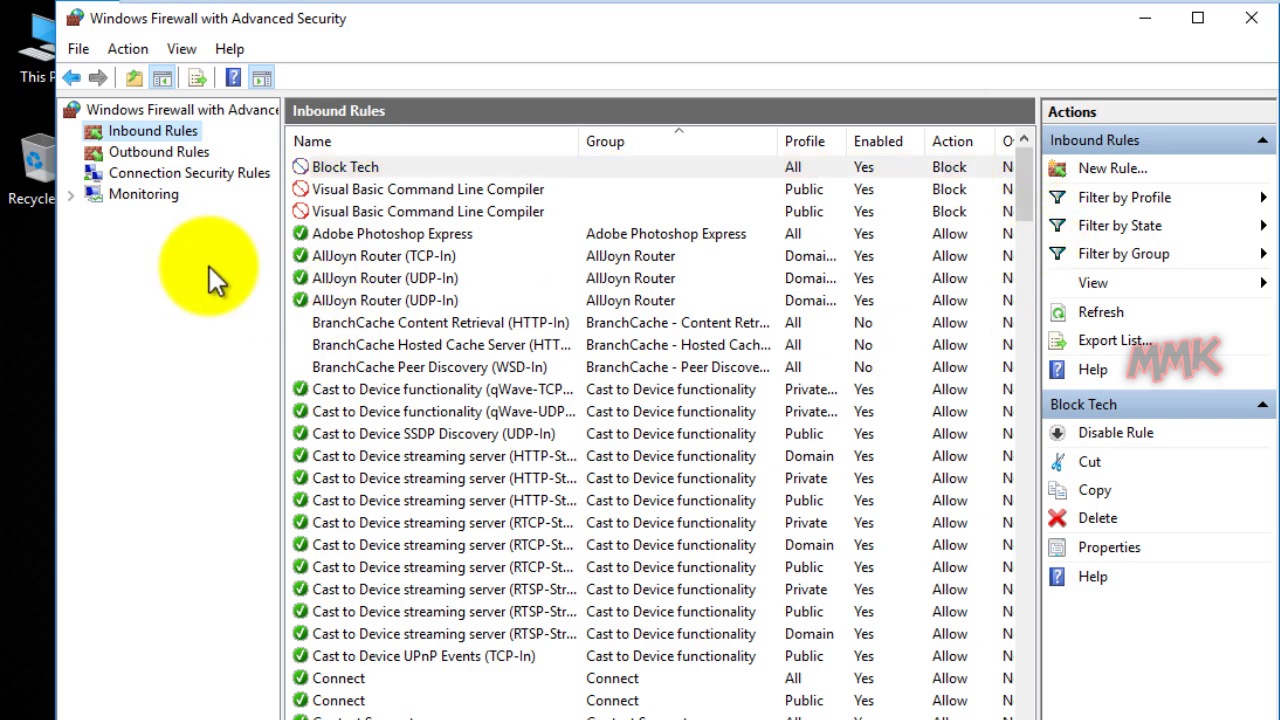
left_click(155, 153)
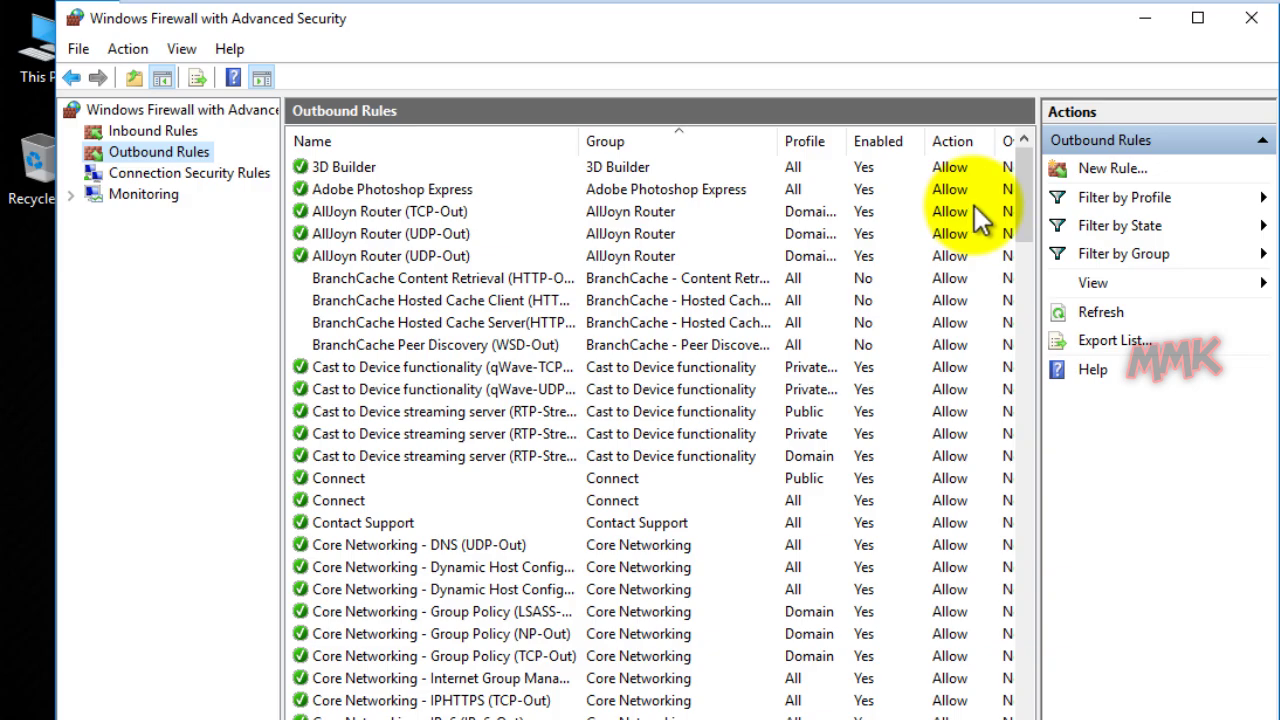
- Start a new custom outbound rule covering all programs and any protocol
left_click(1116, 172)
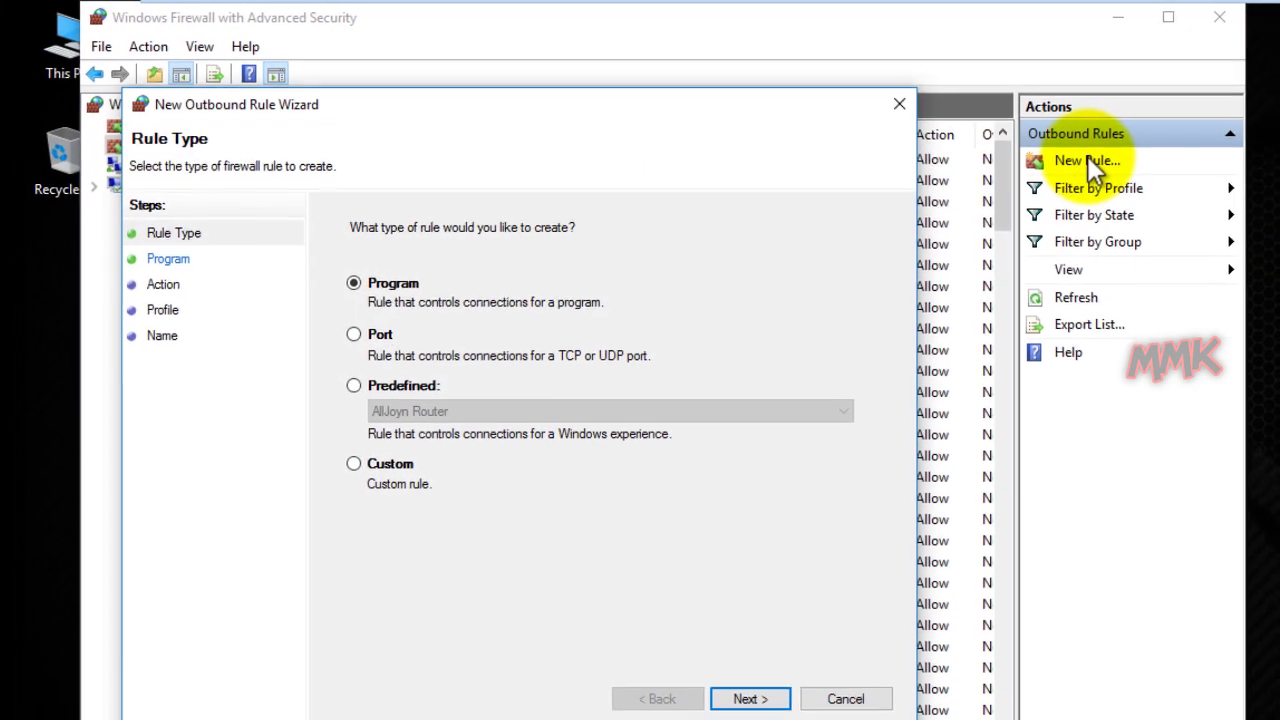
left_click(380, 454)
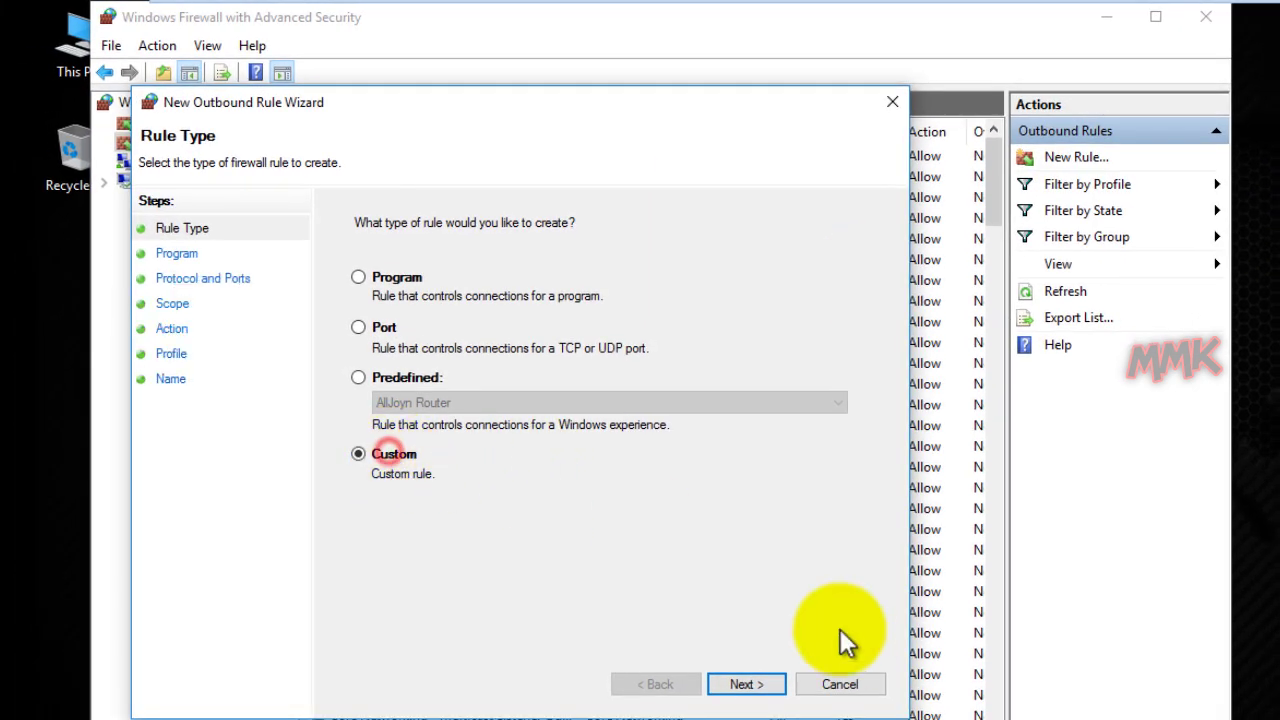
left_click(740, 685)
left_click(740, 685)
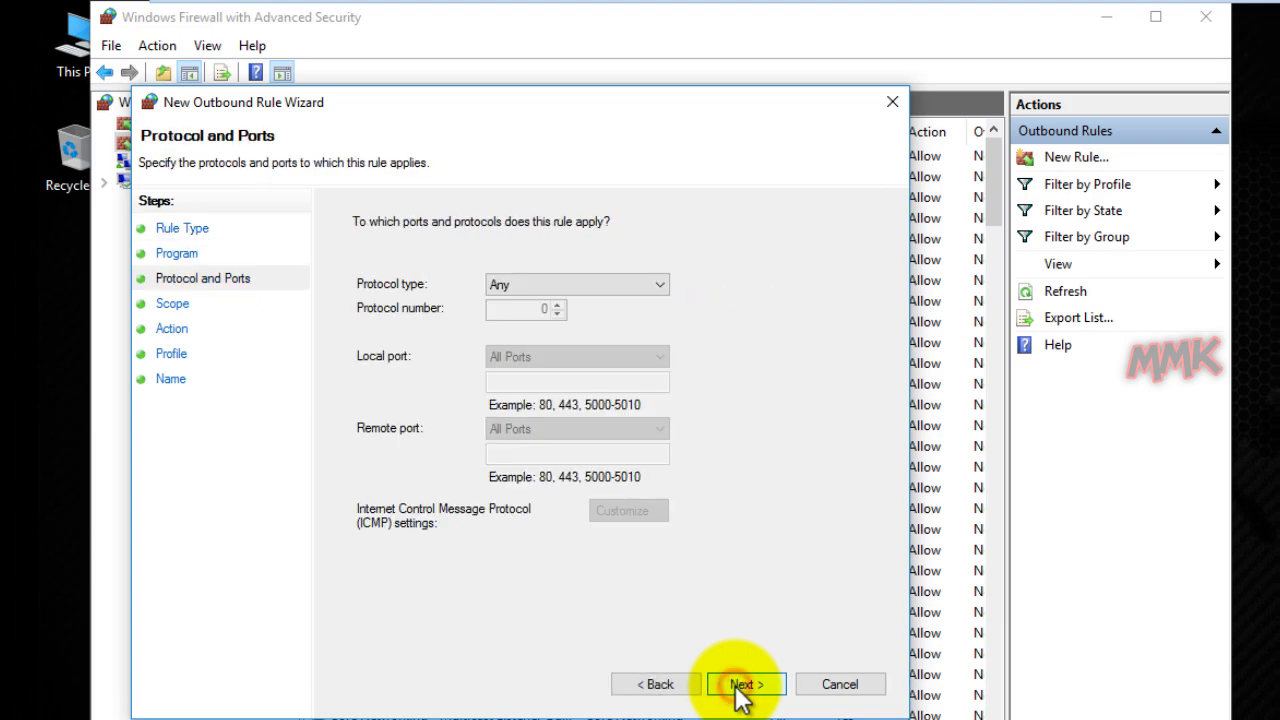
left_click(740, 685)
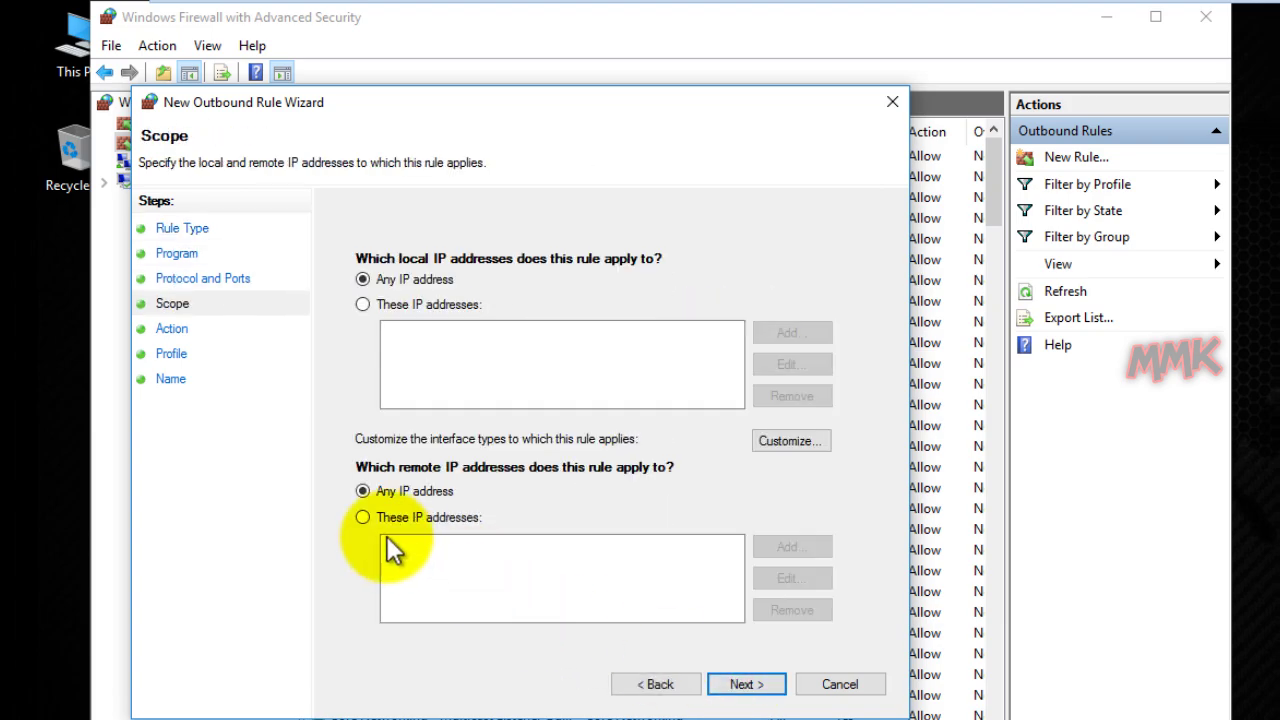
- Limit the outbound rule's remote IP addresses to 69.167.144.34
left_click(362, 518)
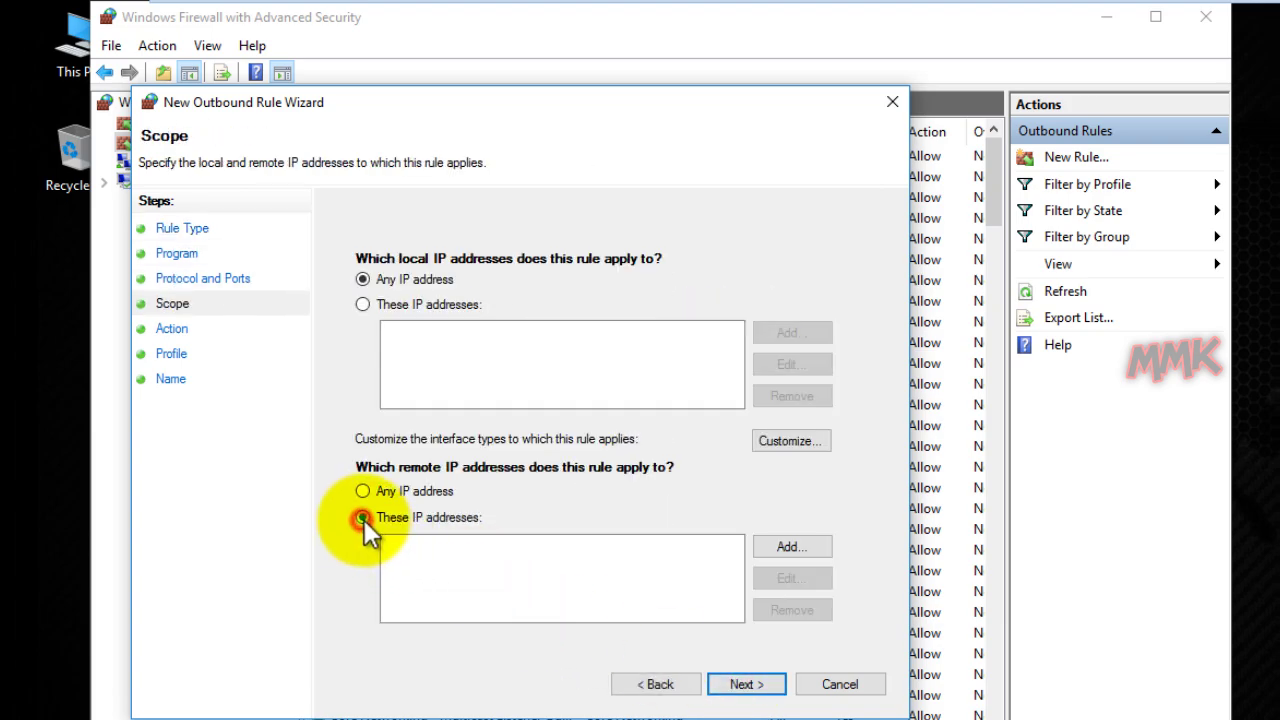
left_click(772, 546)
right_click(497, 312)
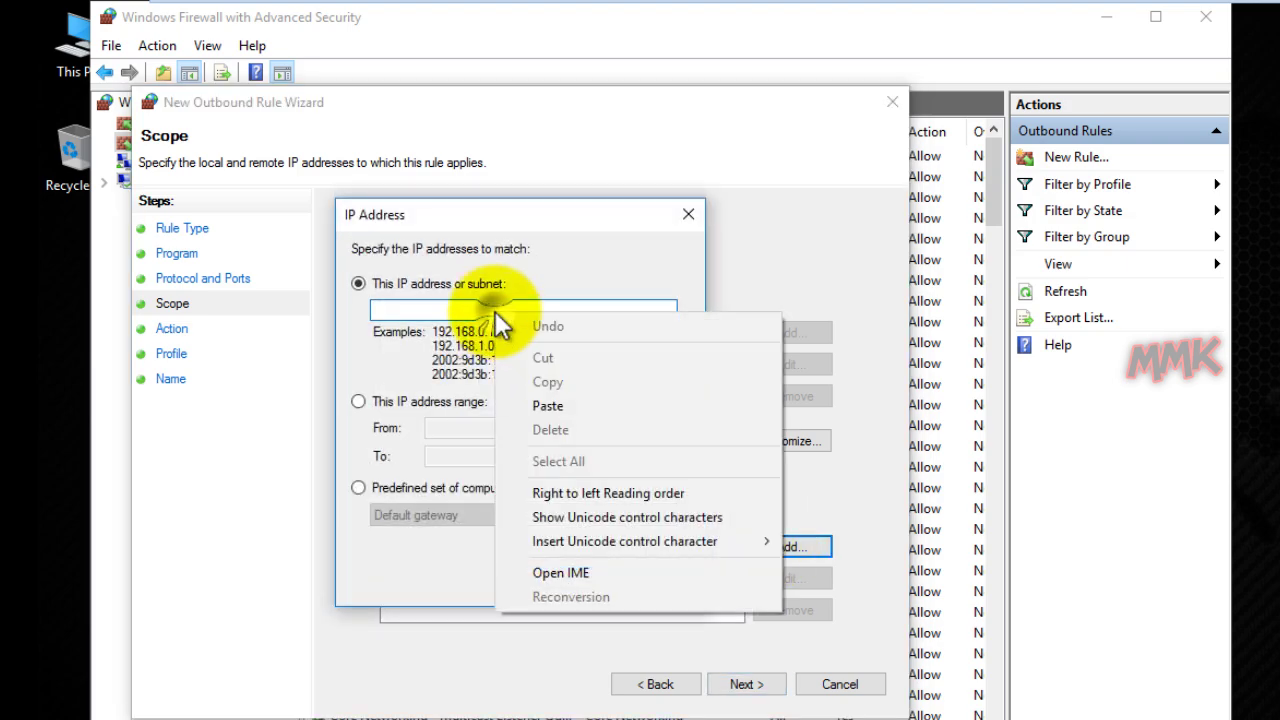
left_click(525, 406)
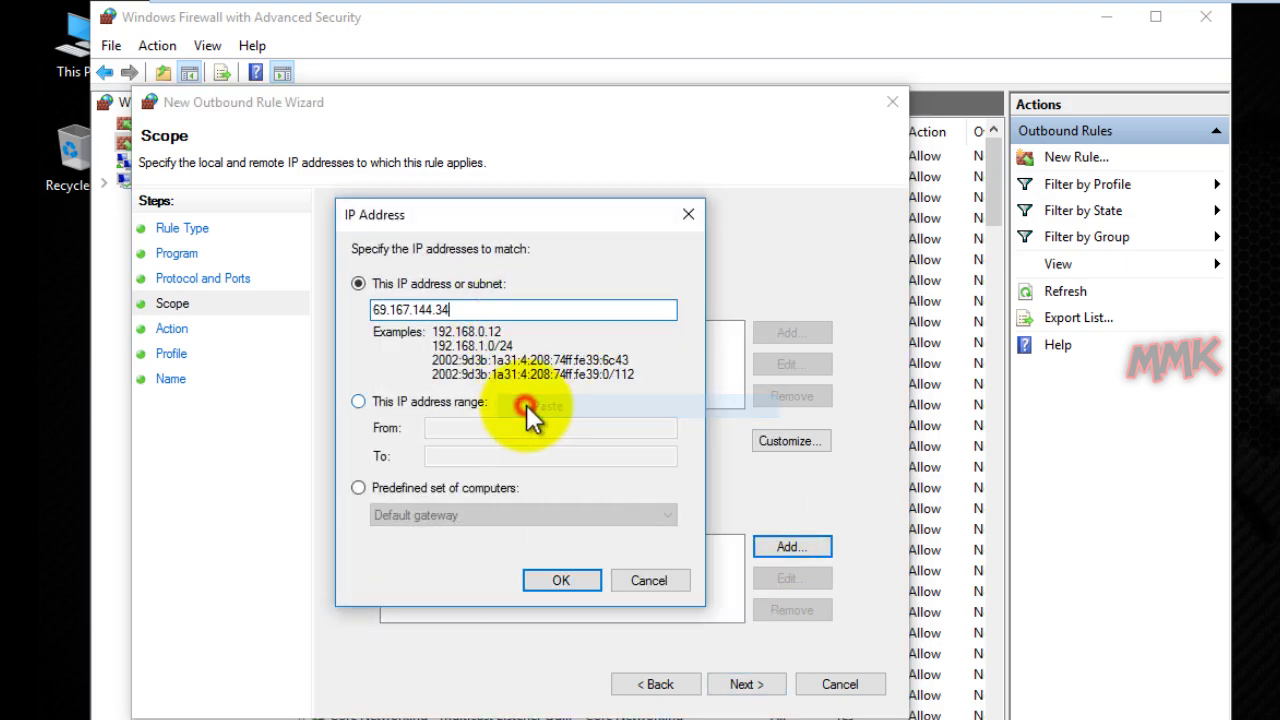
left_click(566, 581)
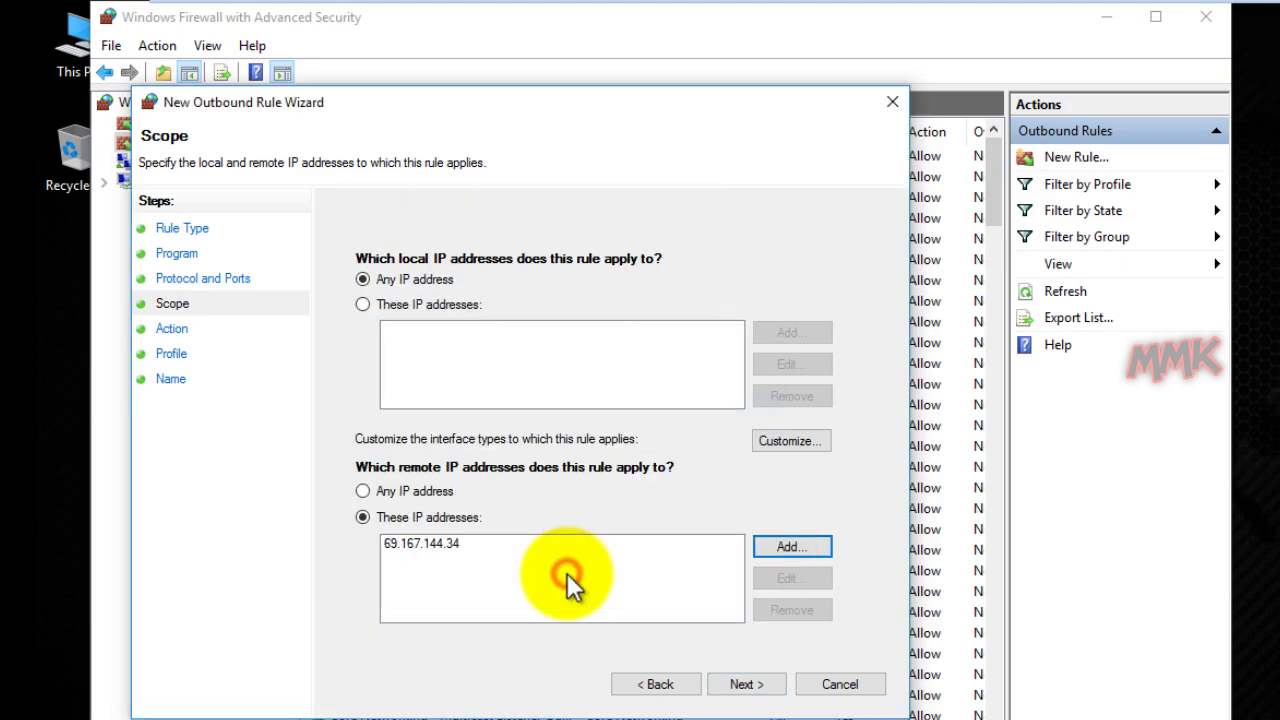
- Keep Block and all profiles, and name the outbound rule 'Block Tech'
left_click(745, 682)
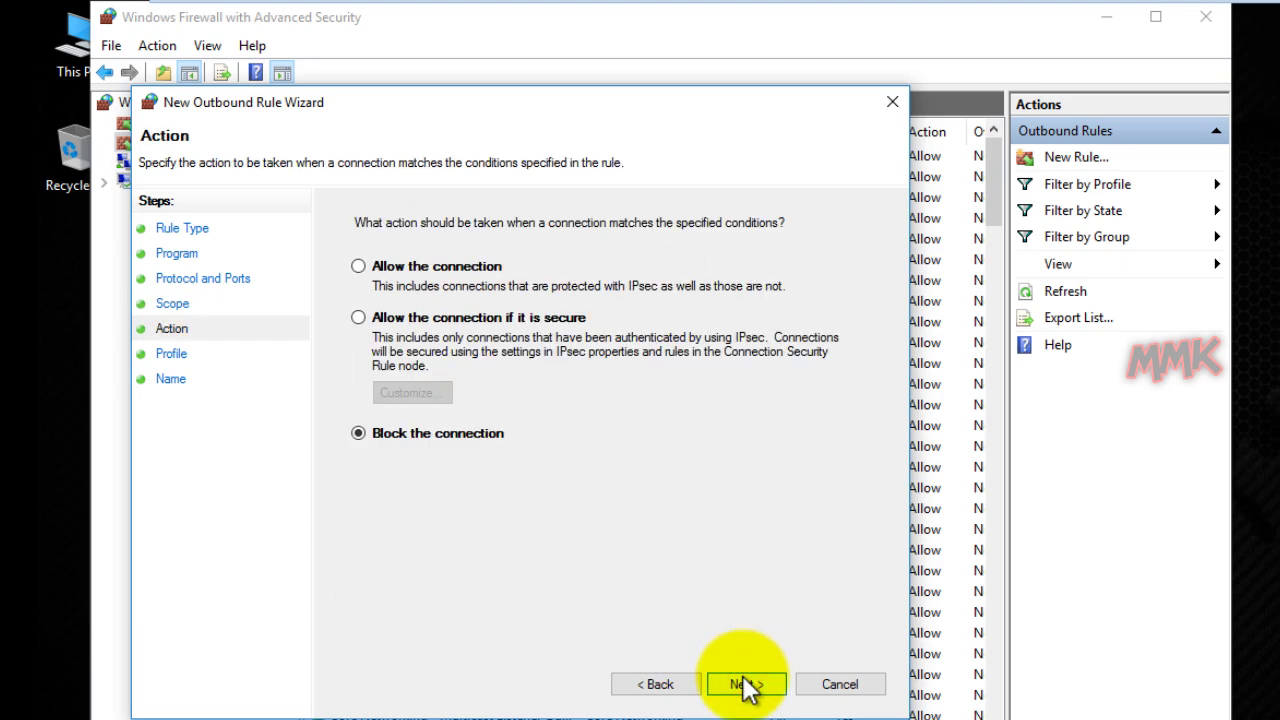
left_click(745, 685)
left_click(745, 685)
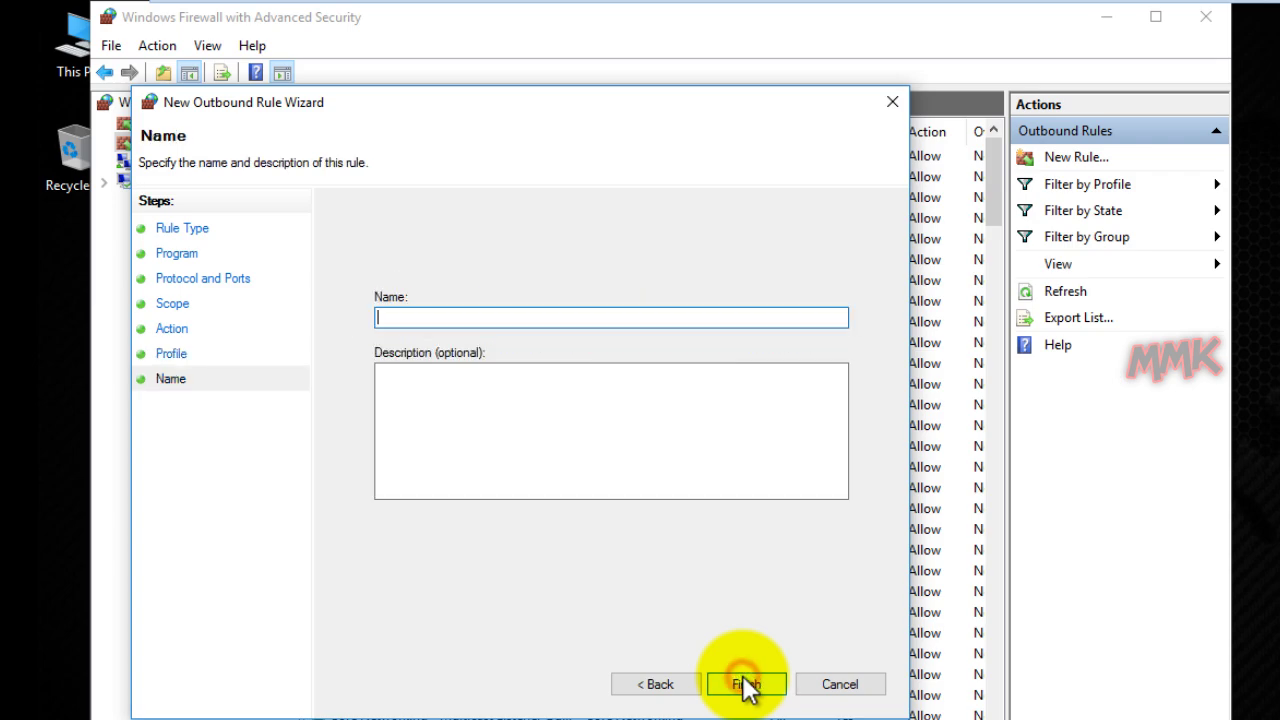
type("Block Tech")
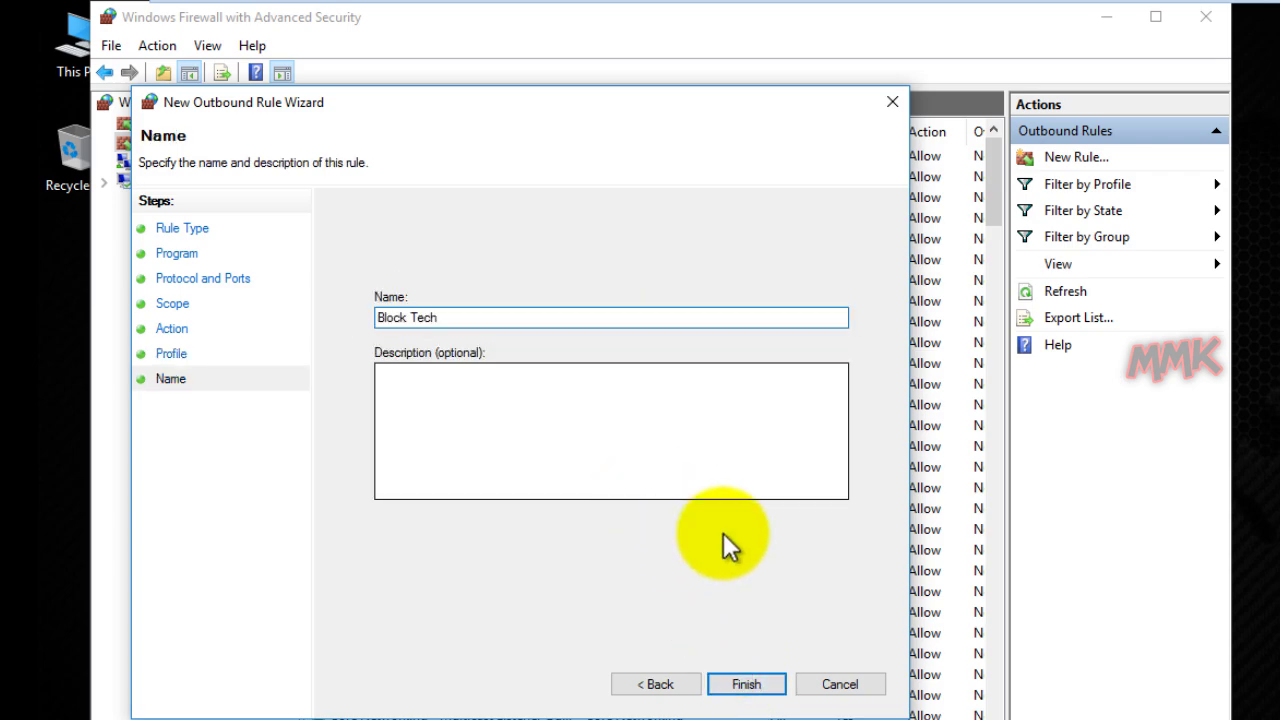
left_click(748, 688)
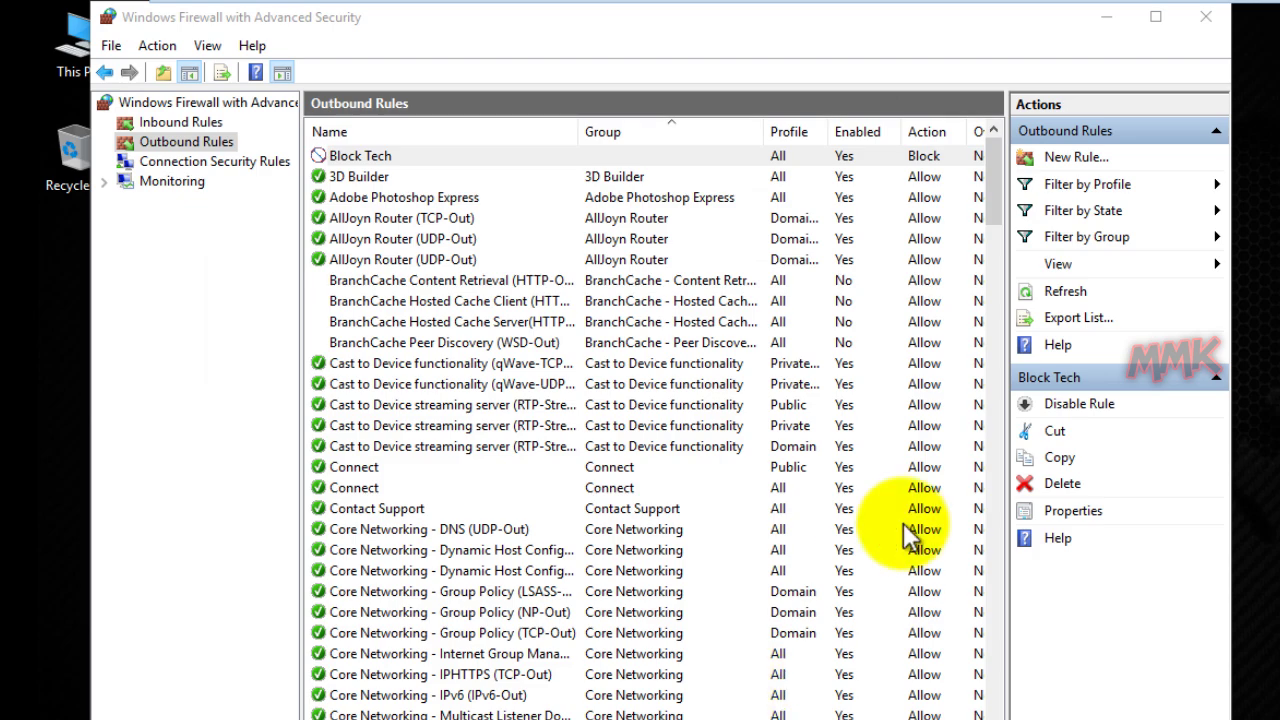
- Close the firewall console and reload techsmith.com in Chrome to test the block
left_click(1205, 17)
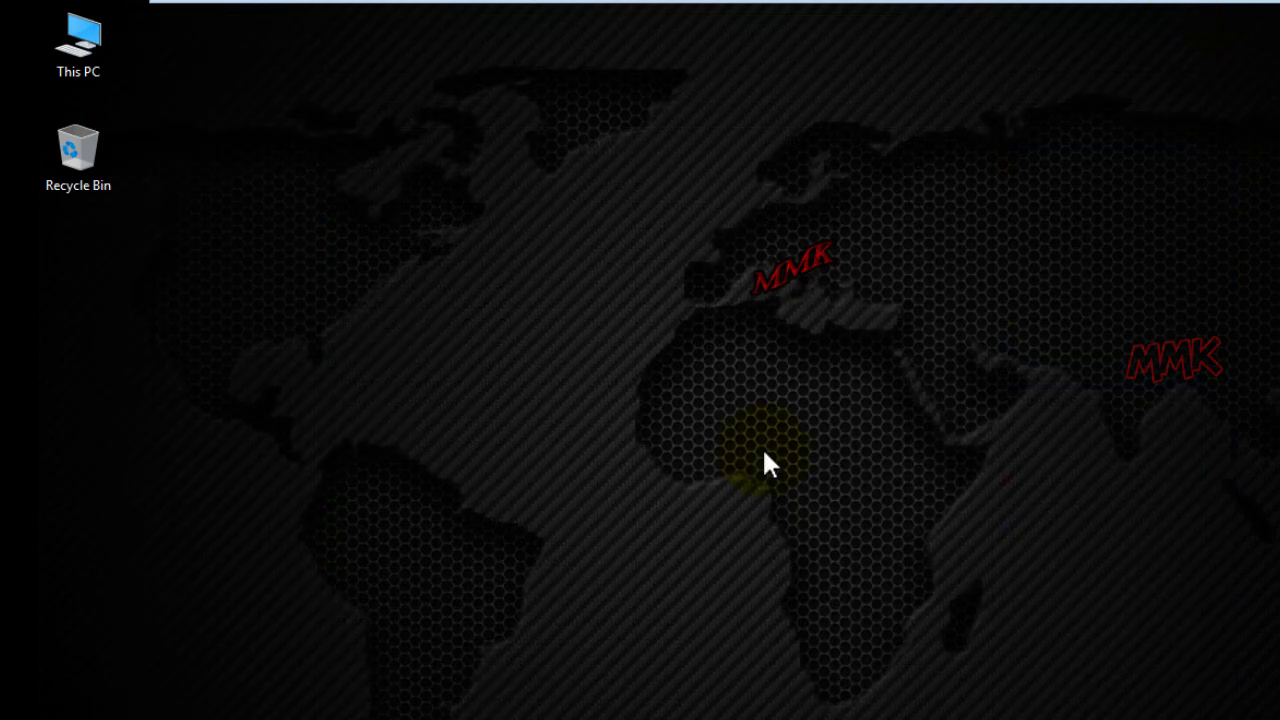
left_click(535, 703)
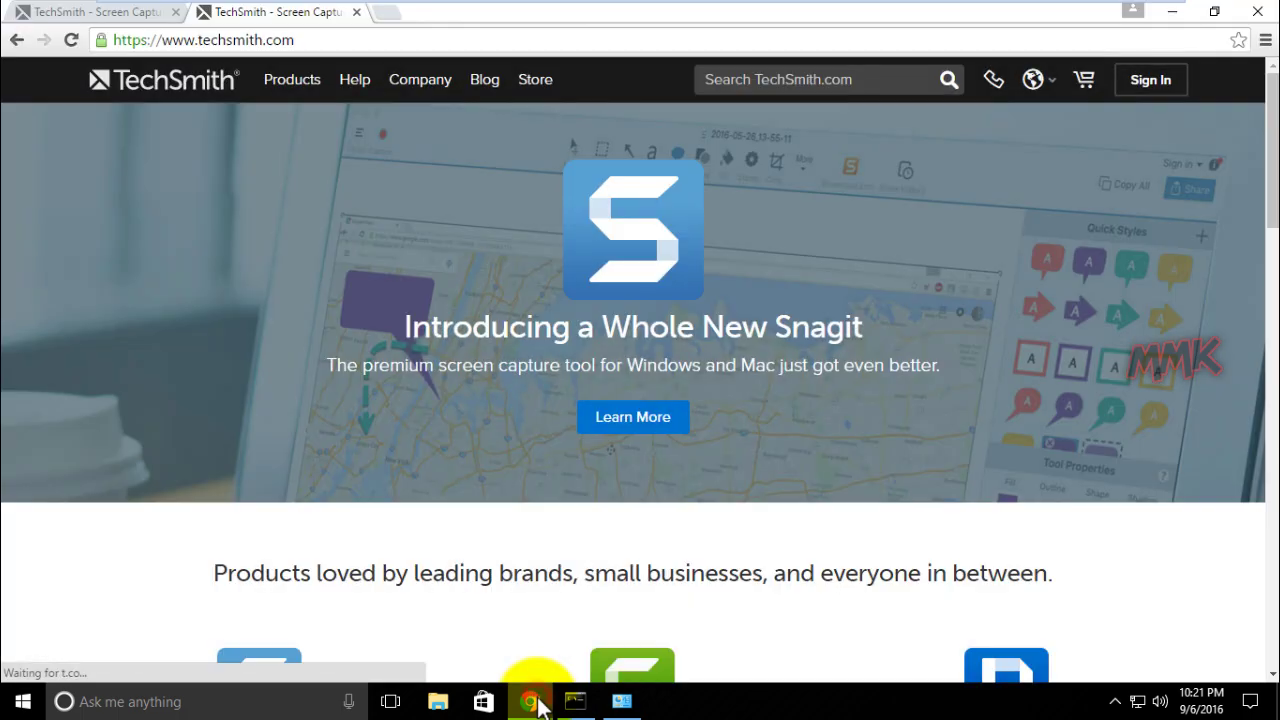
left_click(72, 40)
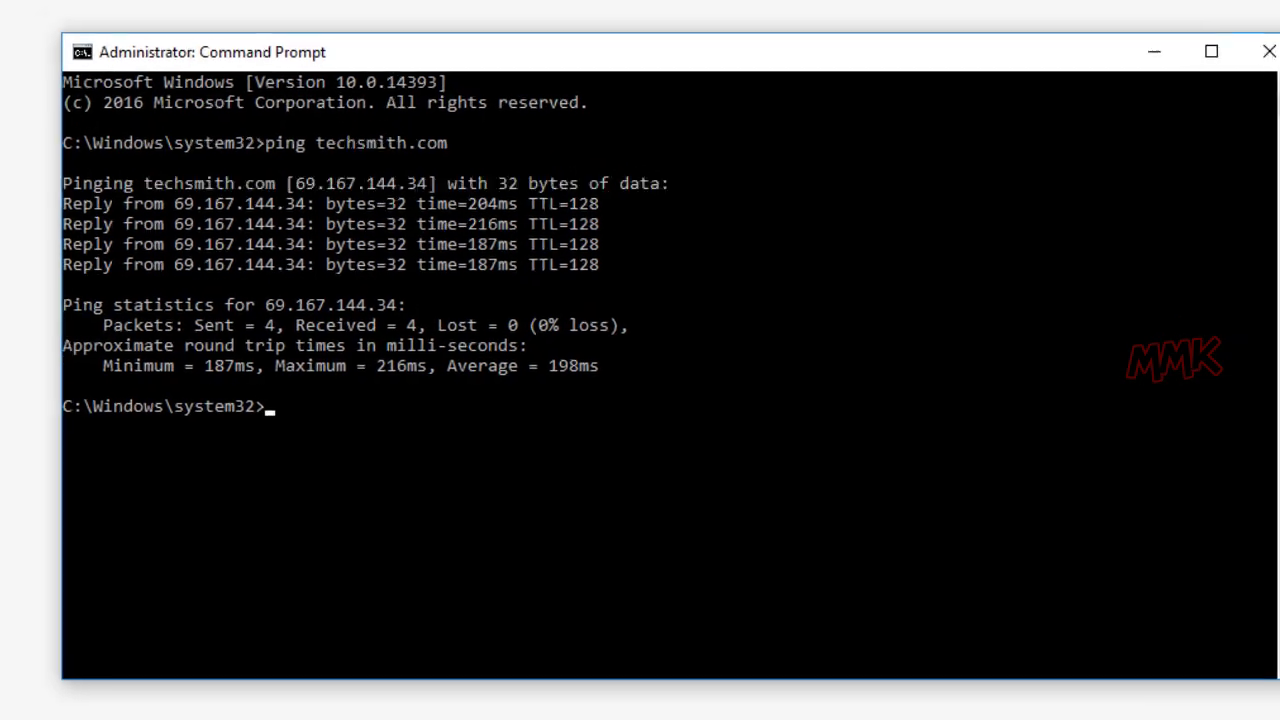
- Ping 69.167.144.34 by editing the recalled ping command to use the pasted IP
key("Up")
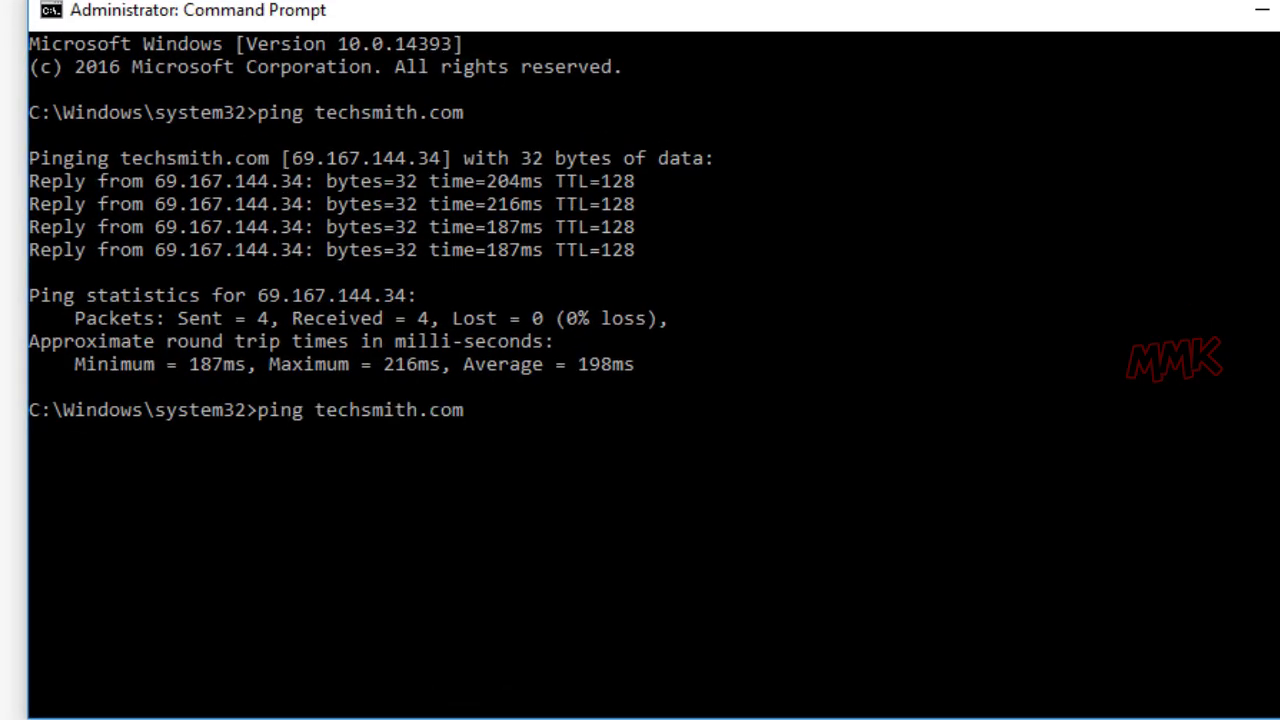
key("BackSpace")
key("BackSpace")
key("BackSpace")
key("BackSpace")
key("BackSpace")
key("BackSpace")
key("BackSpace")
key("BackSpace")
key("BackSpace")
key("BackSpace")
key("BackSpace")
key("BackSpace")
key("BackSpace")
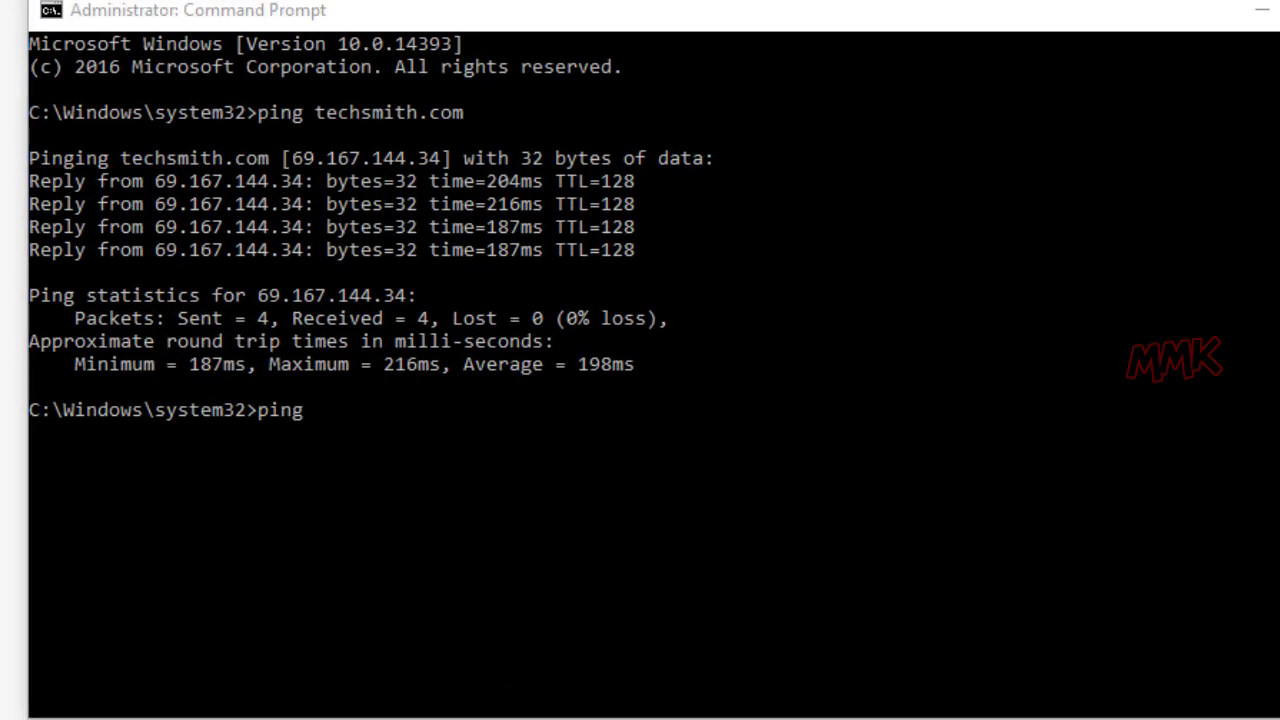
left_click(513, 557)
type("69.167.144.34")
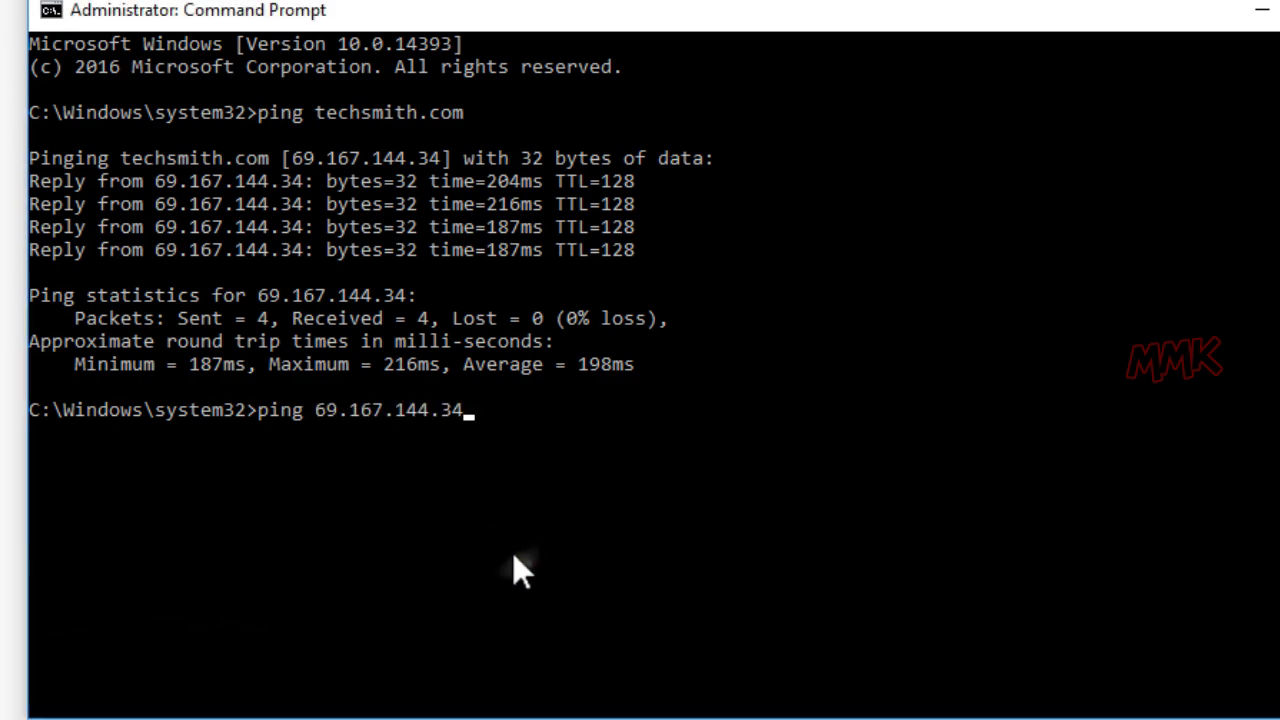
key("Return")
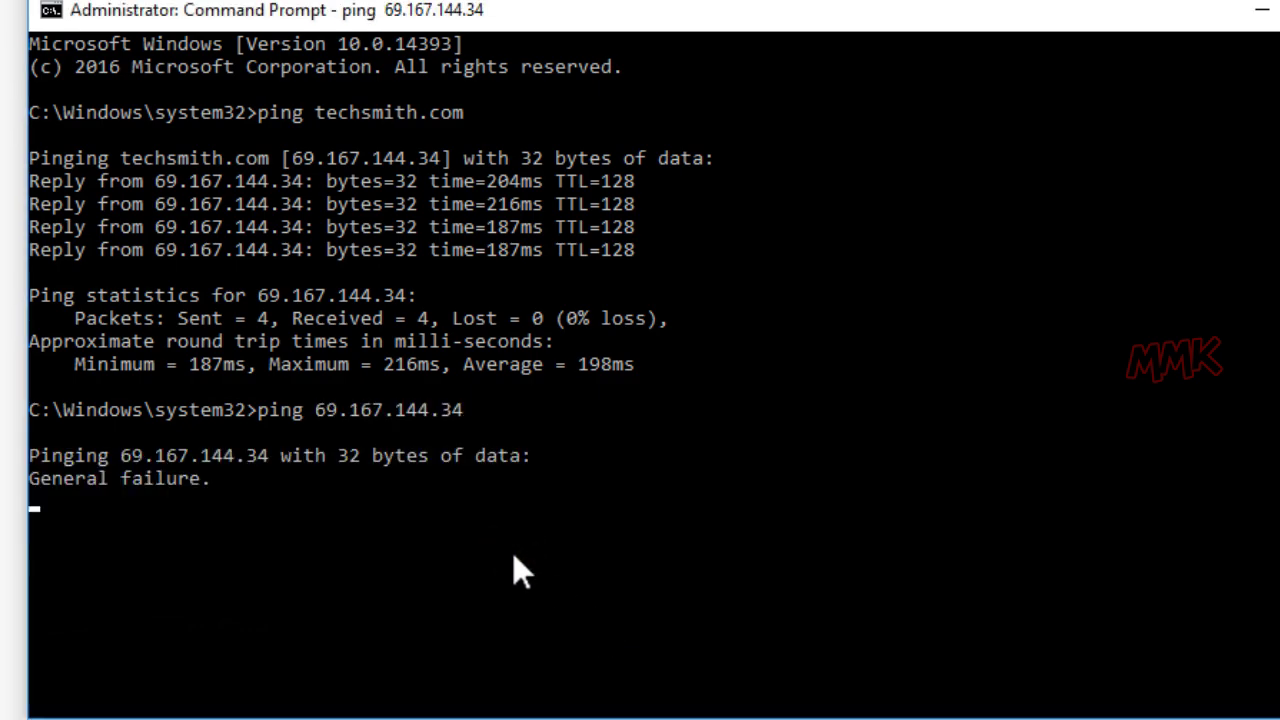